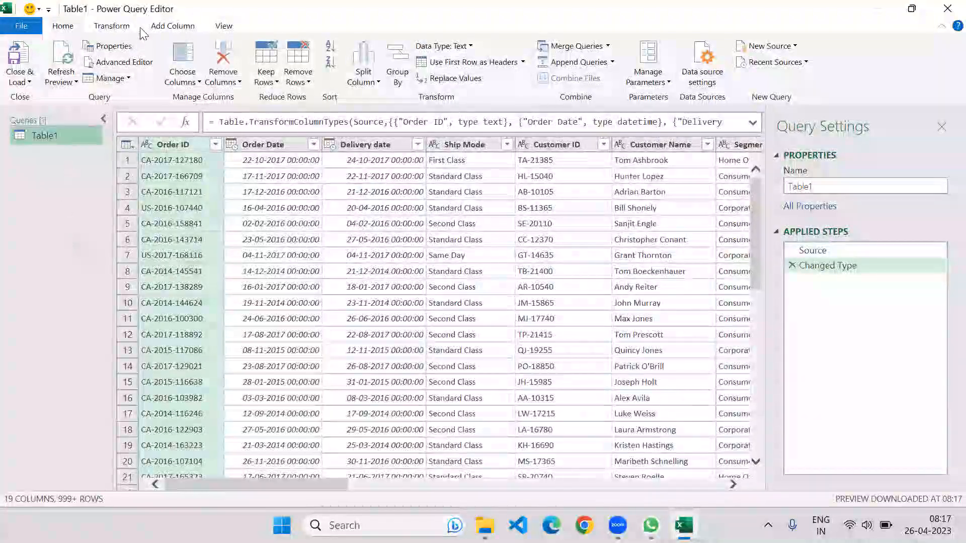
click(172, 26)
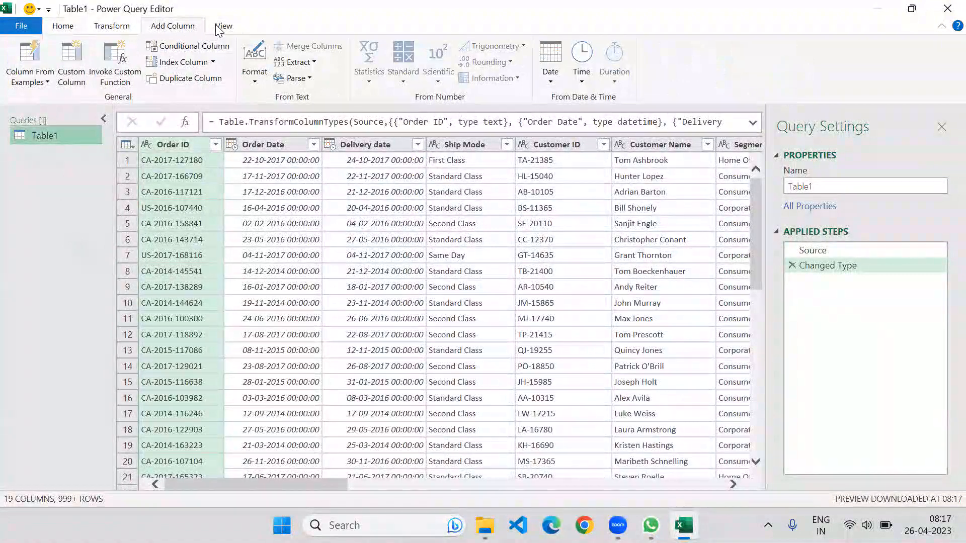
click(223, 26)
click(188, 25)
drag(240, 486, 20, 478)
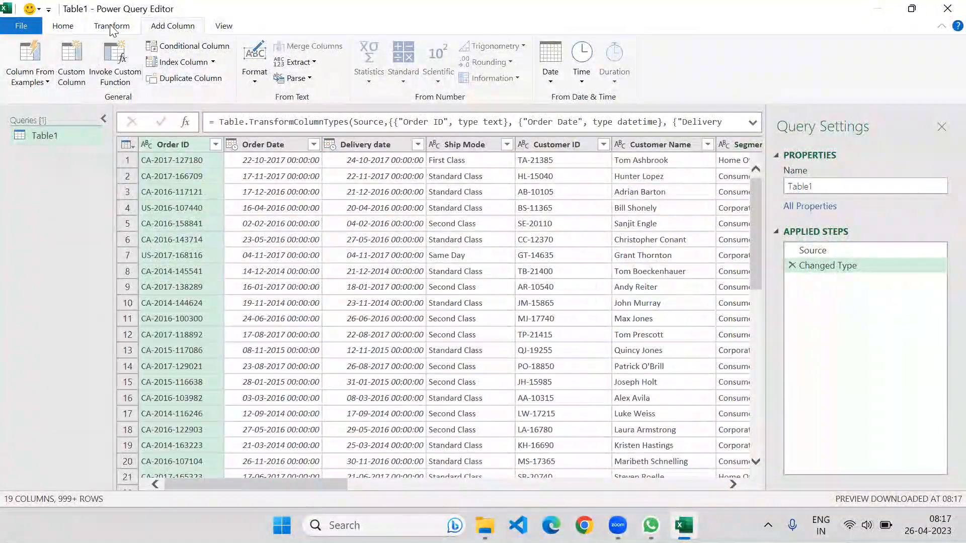
click(26, 80)
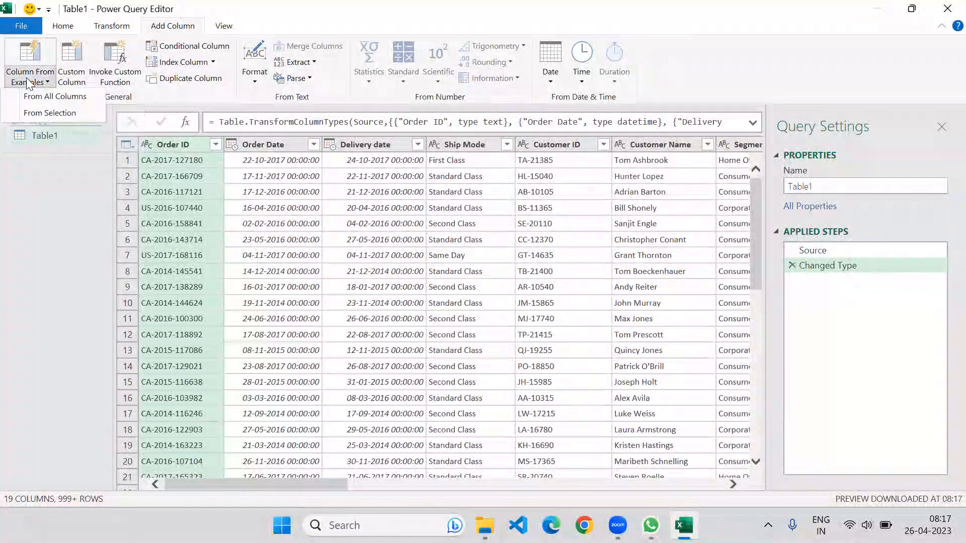
click(4, 226)
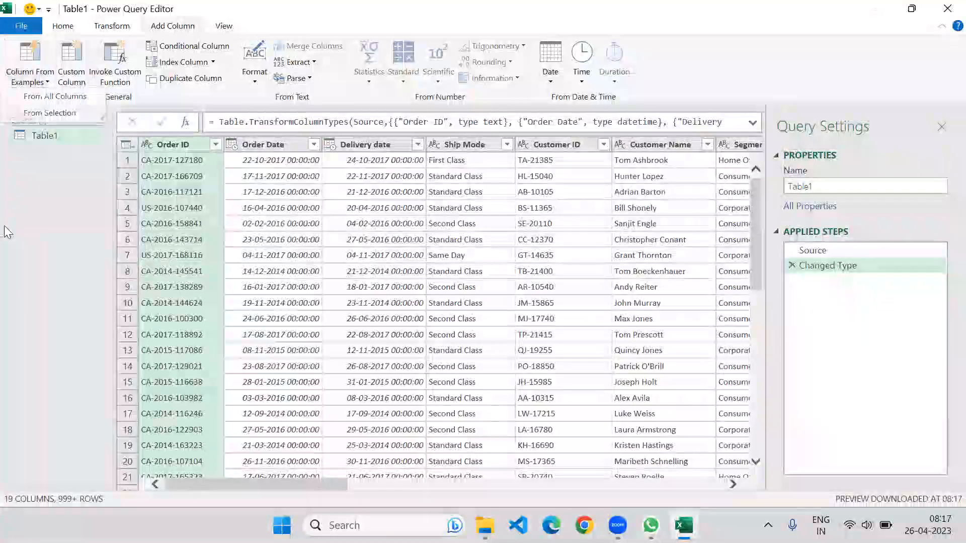
click(40, 79)
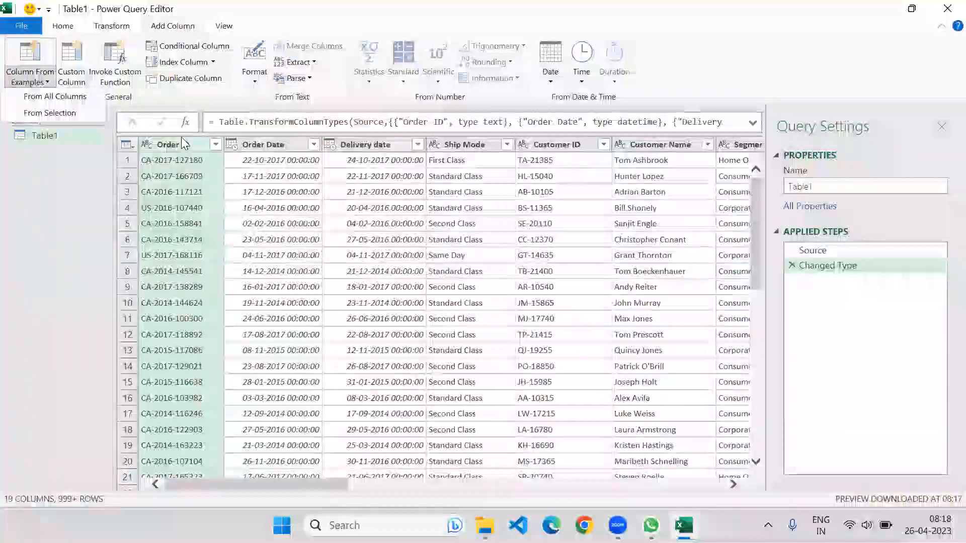
click(276, 145)
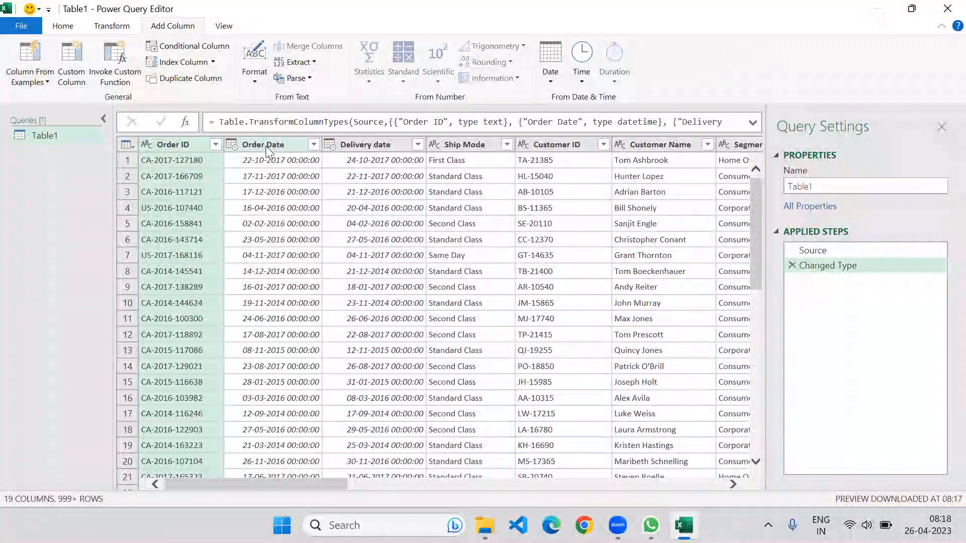
click(261, 146)
click(185, 145)
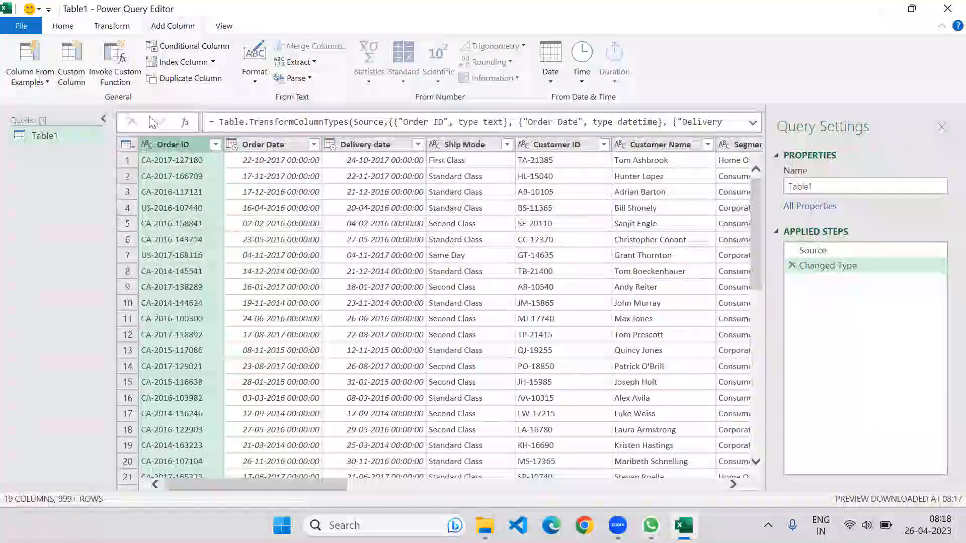
Start a custom column based on the Quantity data and name it Doubled QTY.
drag(240, 480, 742, 490)
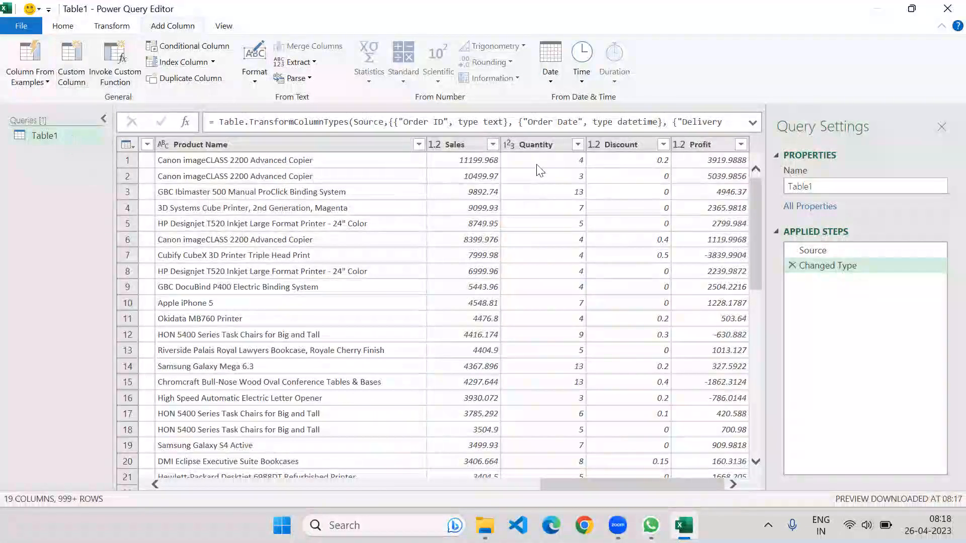
click(530, 143)
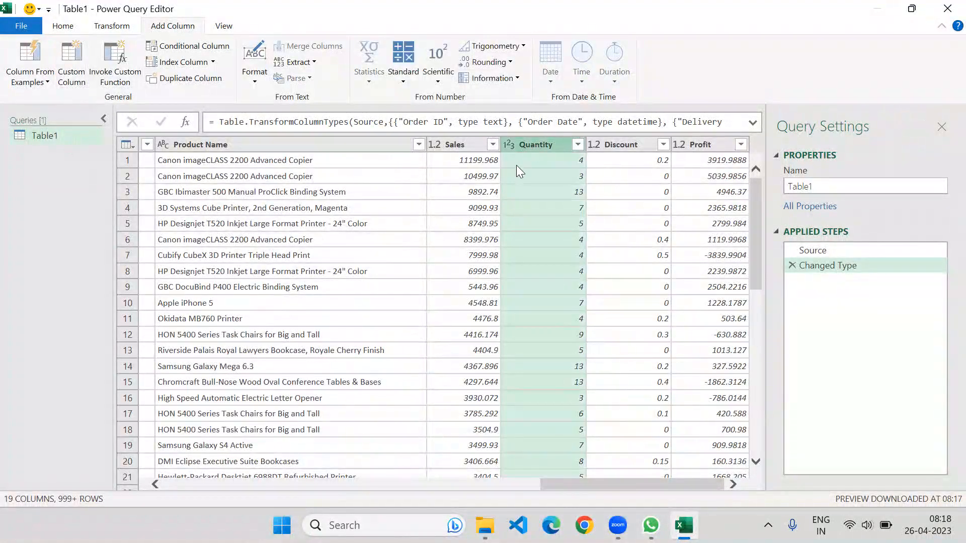
click(75, 71)
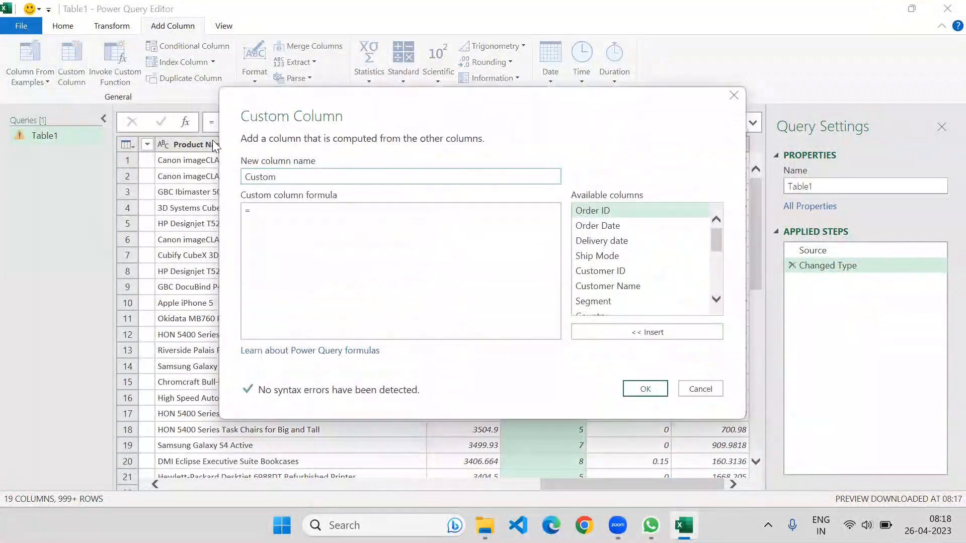
double_click(282, 177)
text(Doubled QTY)
key(Tab)
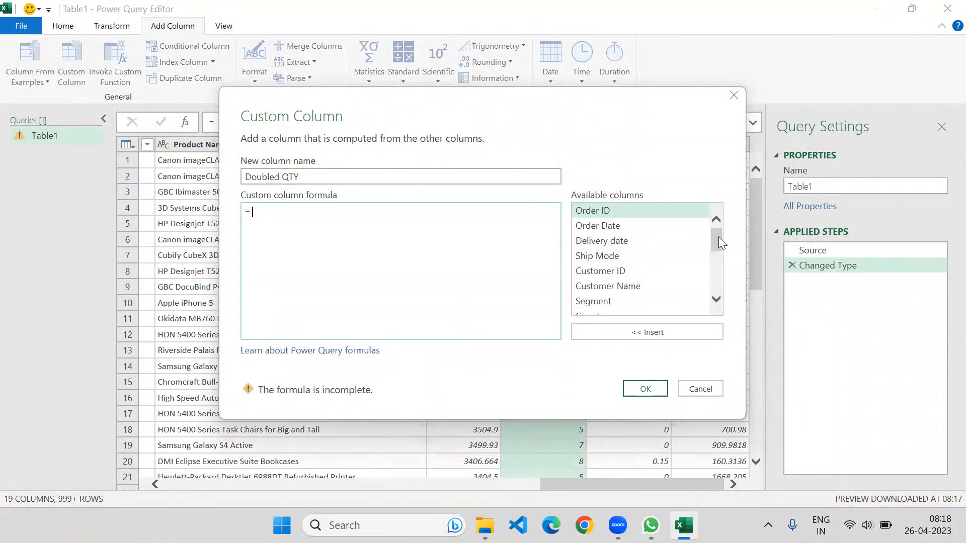
Set the custom column formula to [Quantity] * 2 and create the column.
drag(718, 236, 723, 278)
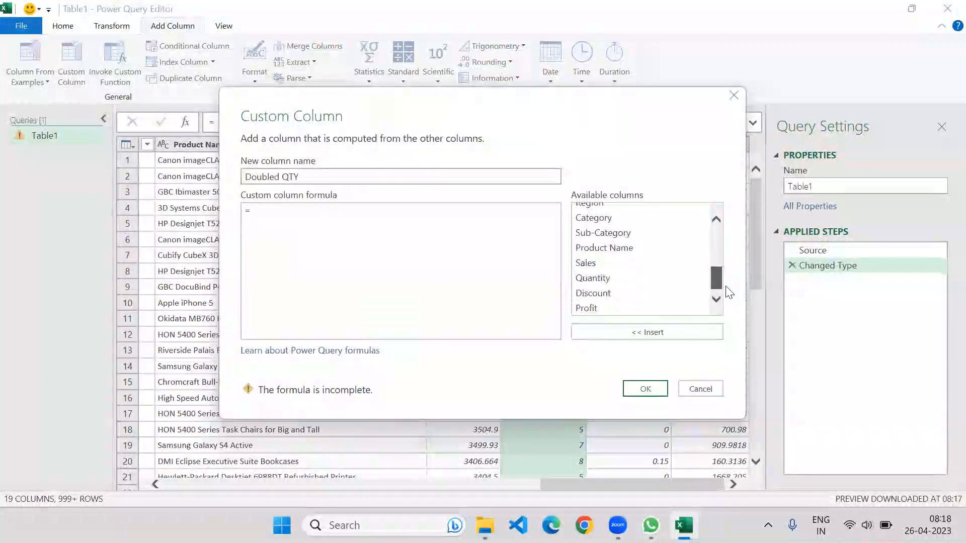
click(631, 281)
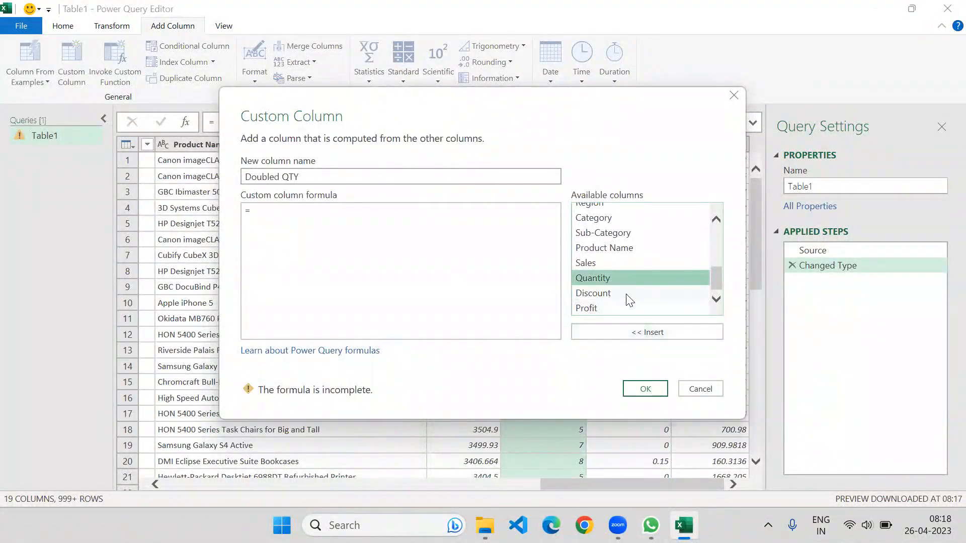
click(617, 335)
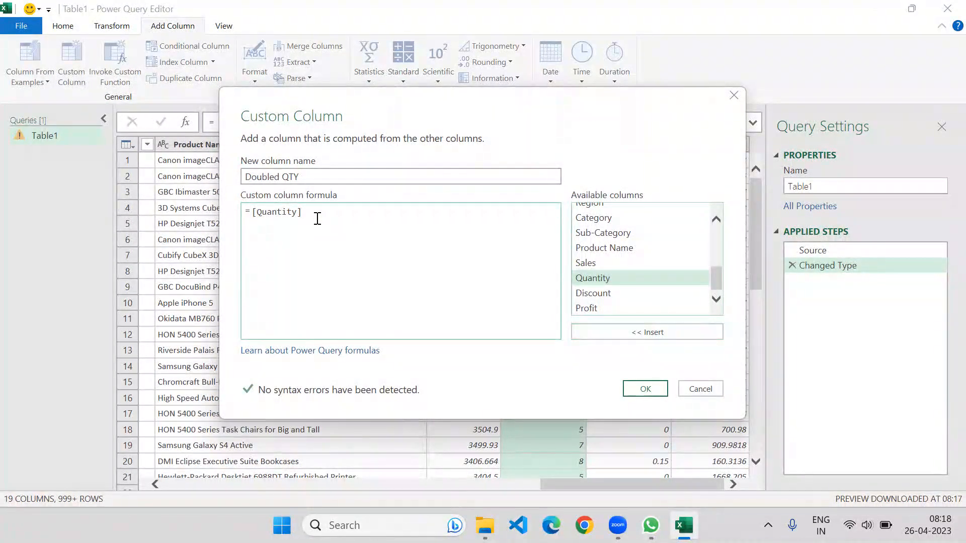
text(* 2)
click(645, 389)
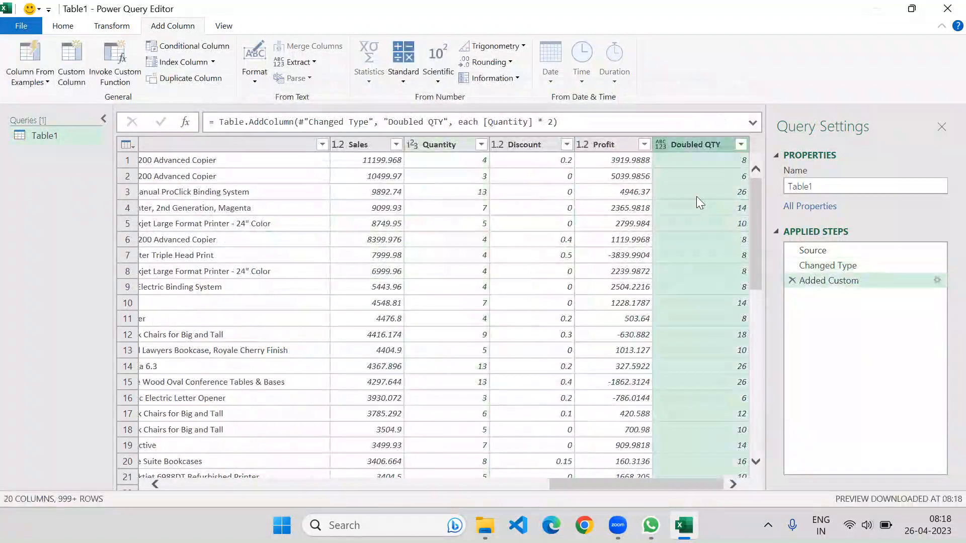
Compare the values of the Quantity column with those of the Doubled QTY column.
click(451, 150)
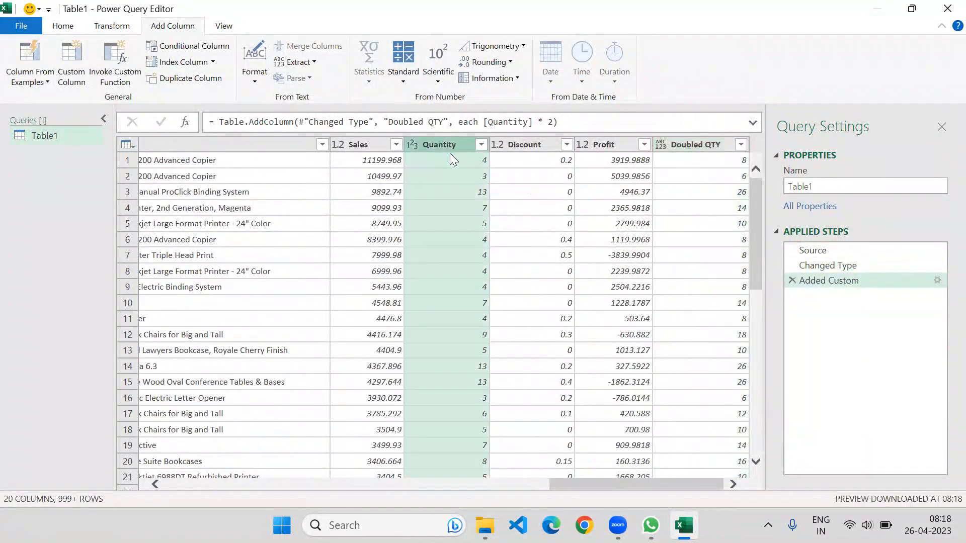
click(449, 159)
click(693, 145)
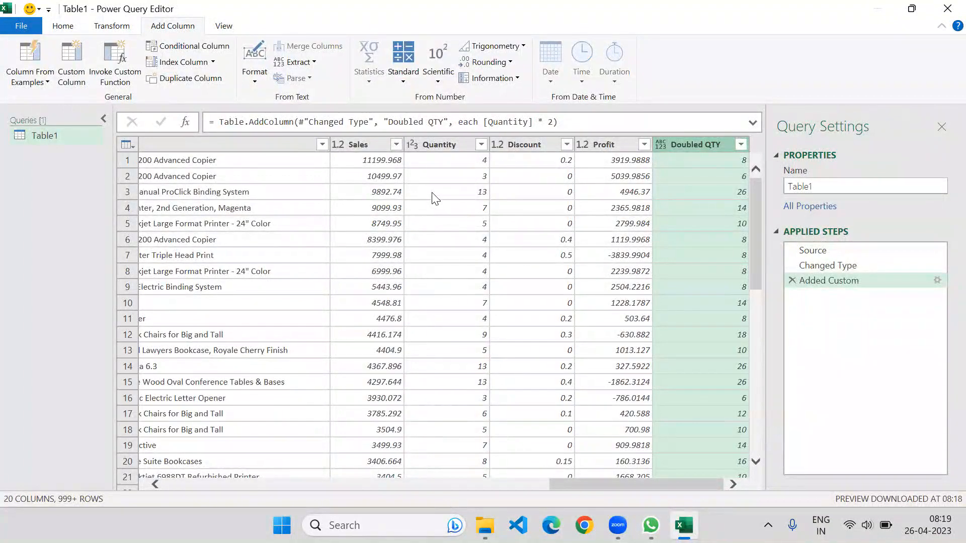
Start a conditional column and name it Consider/Ignore.
click(182, 47)
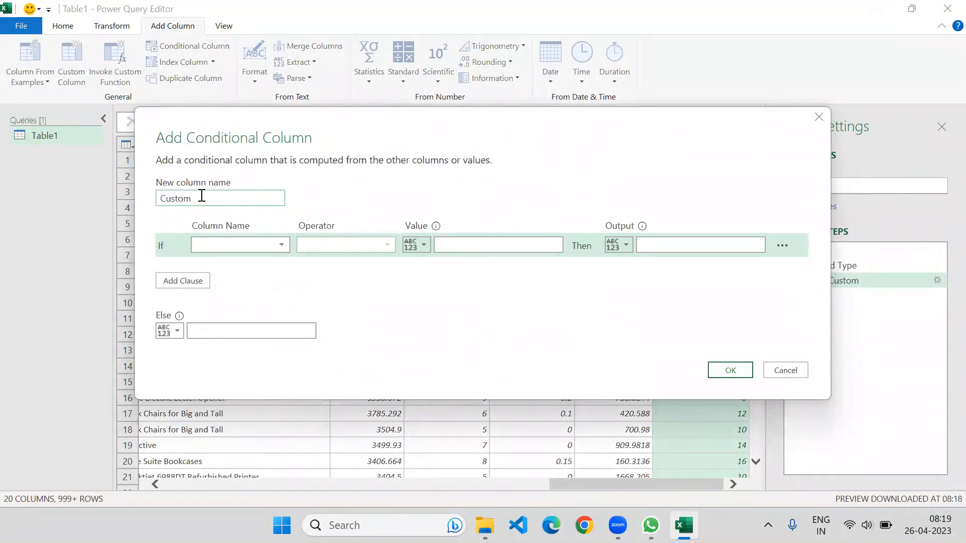
click(785, 370)
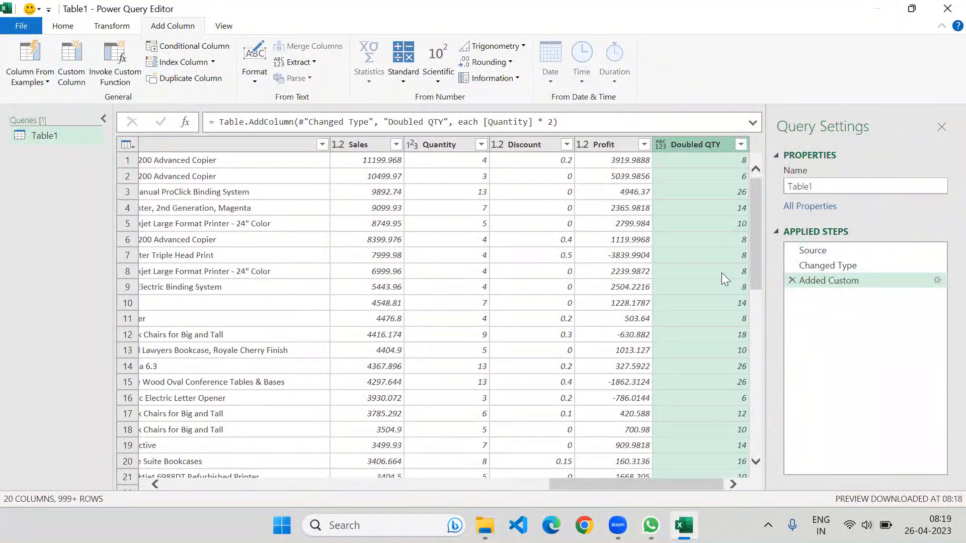
click(169, 44)
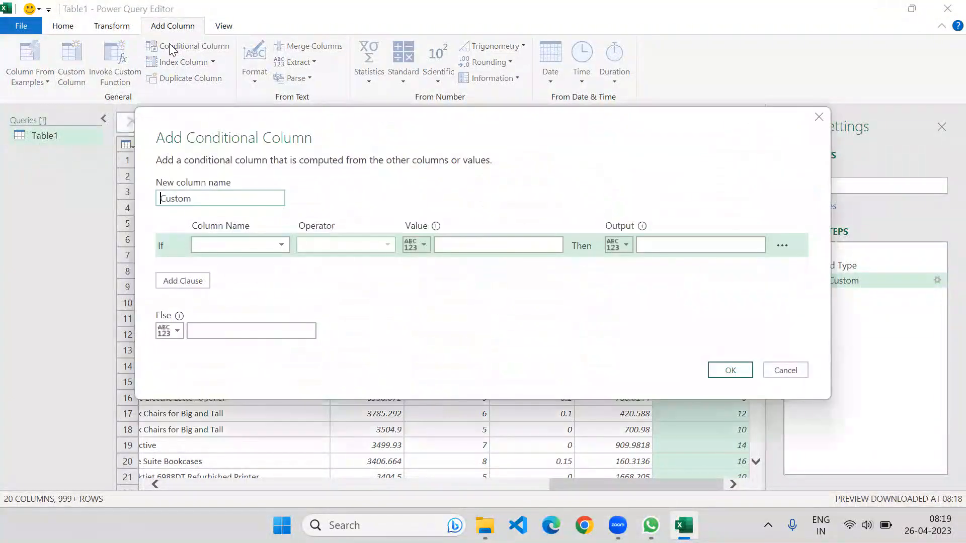
double_click(208, 200)
text(Condi)
text(ide)
Create the conditional column with the rule that Segment equals Consumer outputs Consider, and everything else outputs Ignore.
click(258, 244)
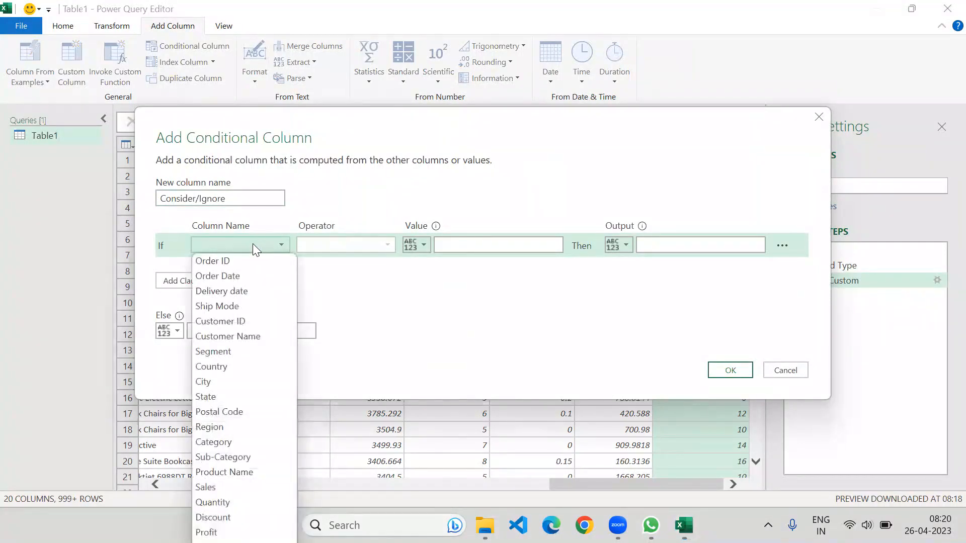
click(236, 351)
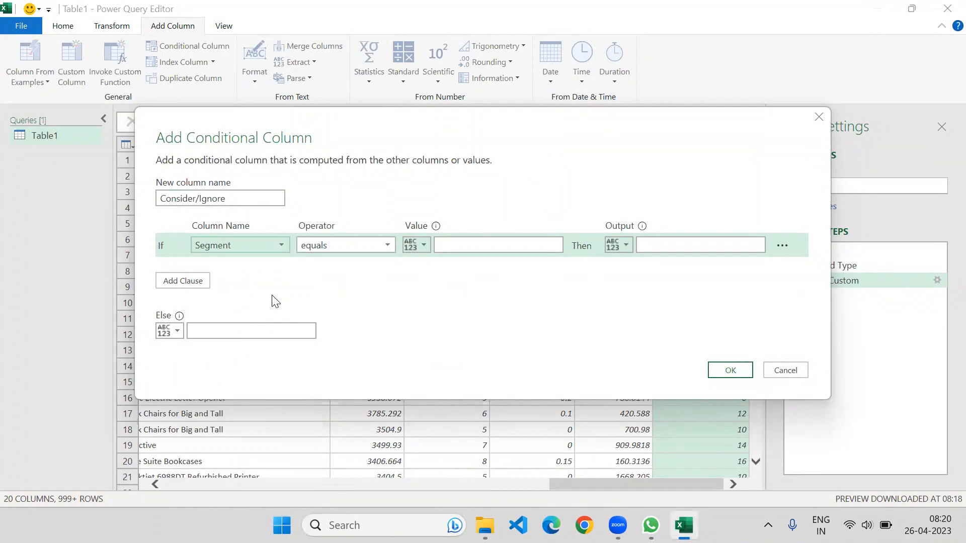
click(453, 242)
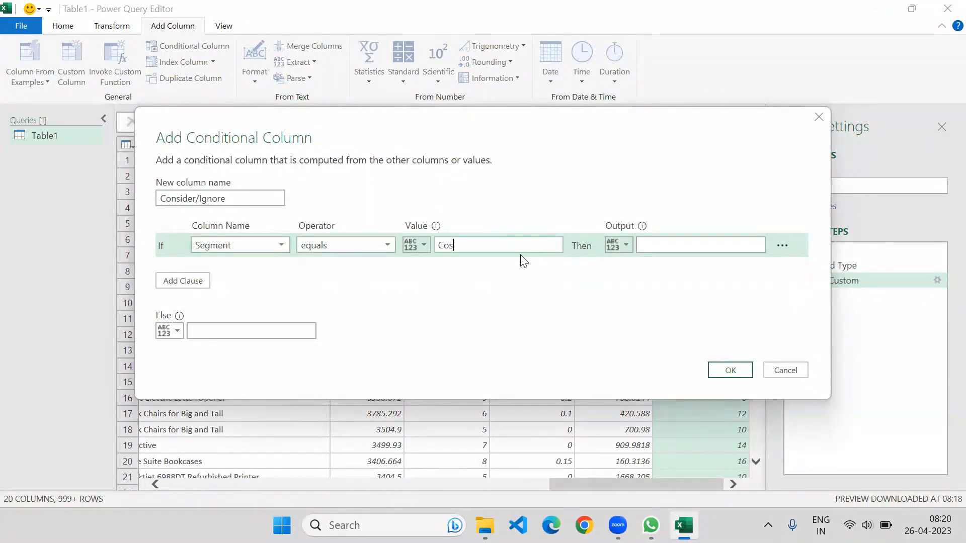
text(Consumer)
click(644, 245)
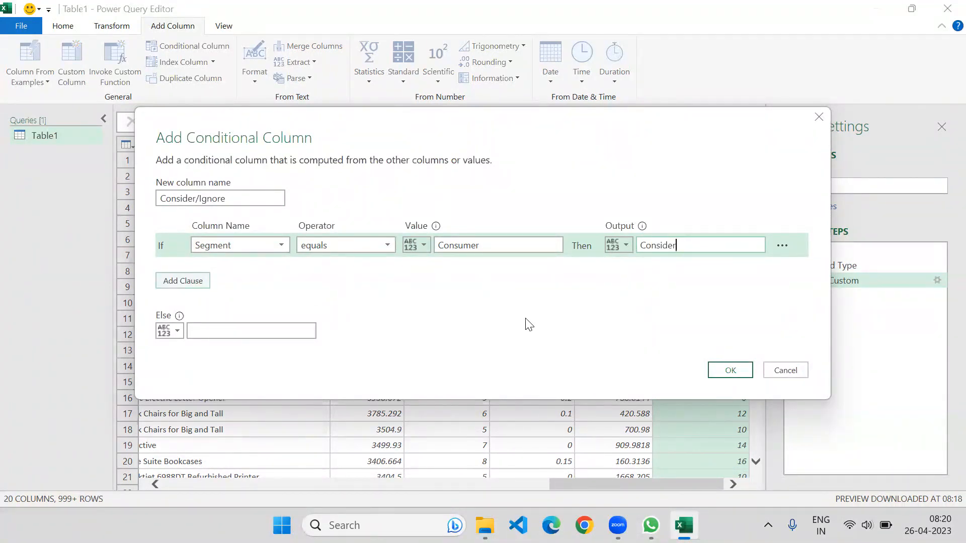
click(219, 331)
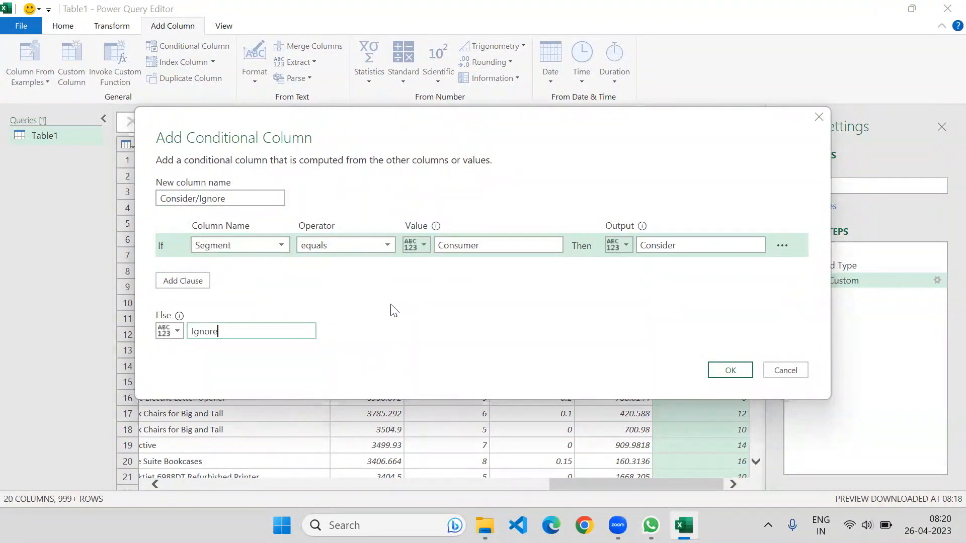
click(731, 372)
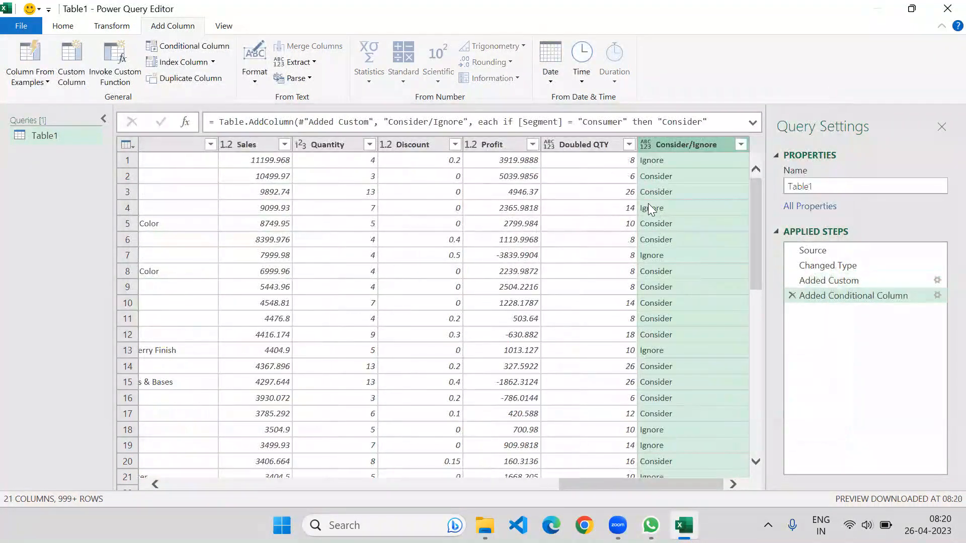
Filter the Consider/Ignore column to keep only the rows with the value Consider.
click(741, 146)
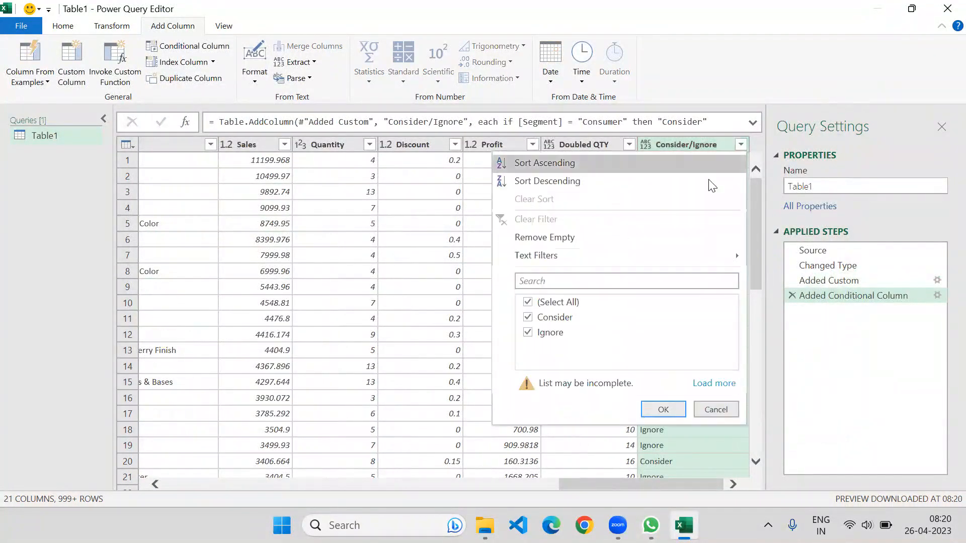
click(528, 303)
click(527, 318)
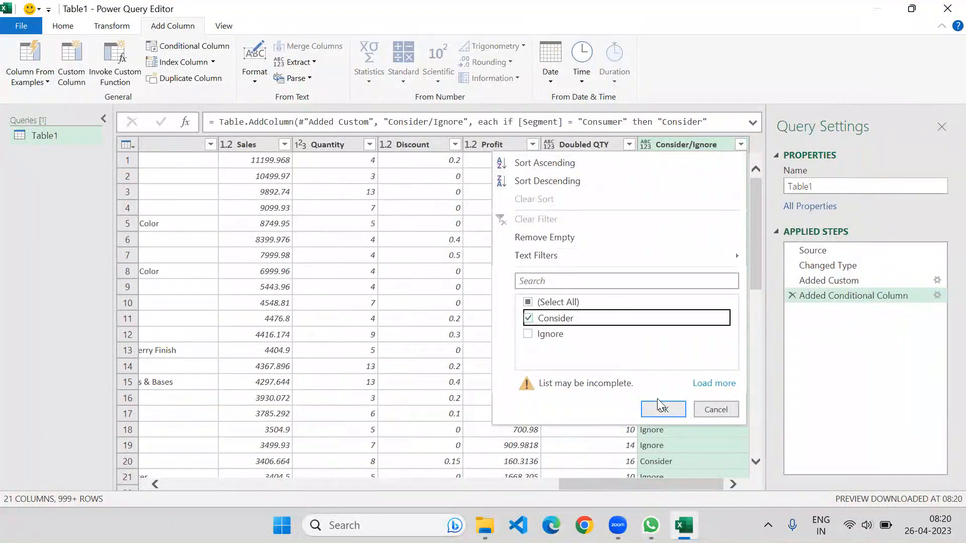
click(663, 408)
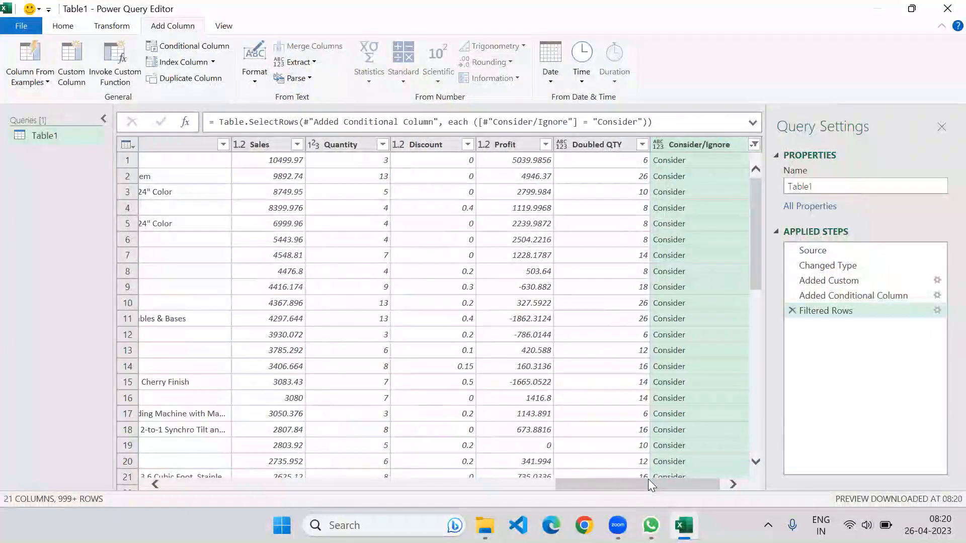
Check which values remain in the Segment column's filter list, leaving that filter as it is.
drag(617, 484, 341, 491)
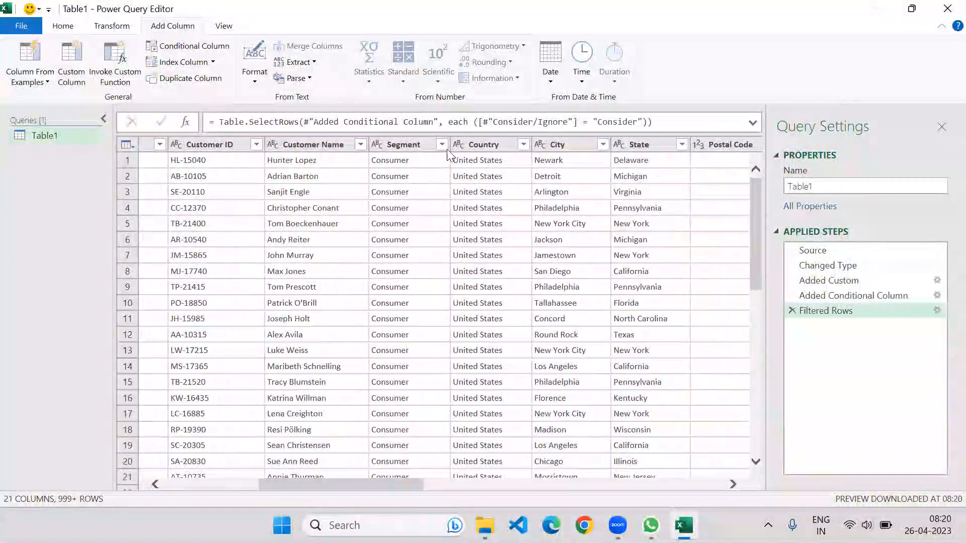
click(442, 145)
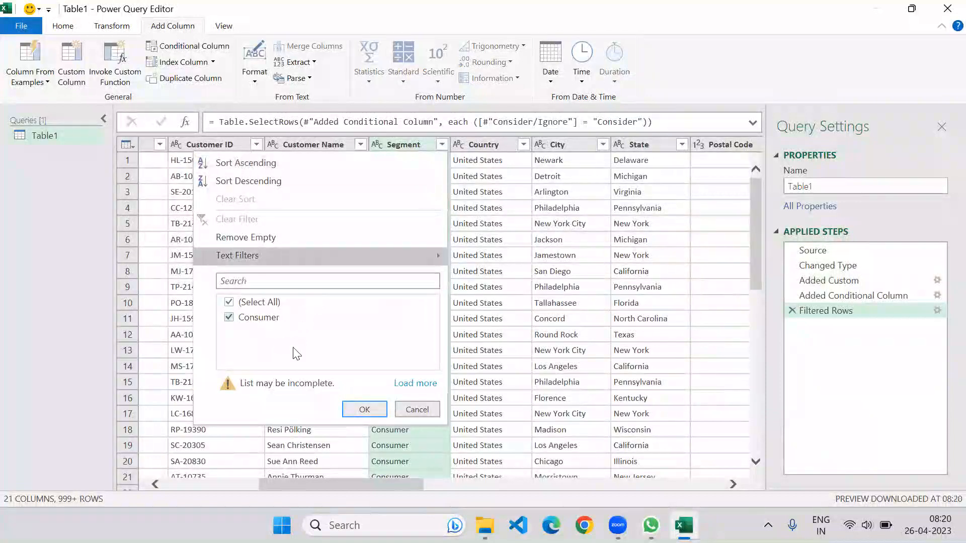
click(413, 410)
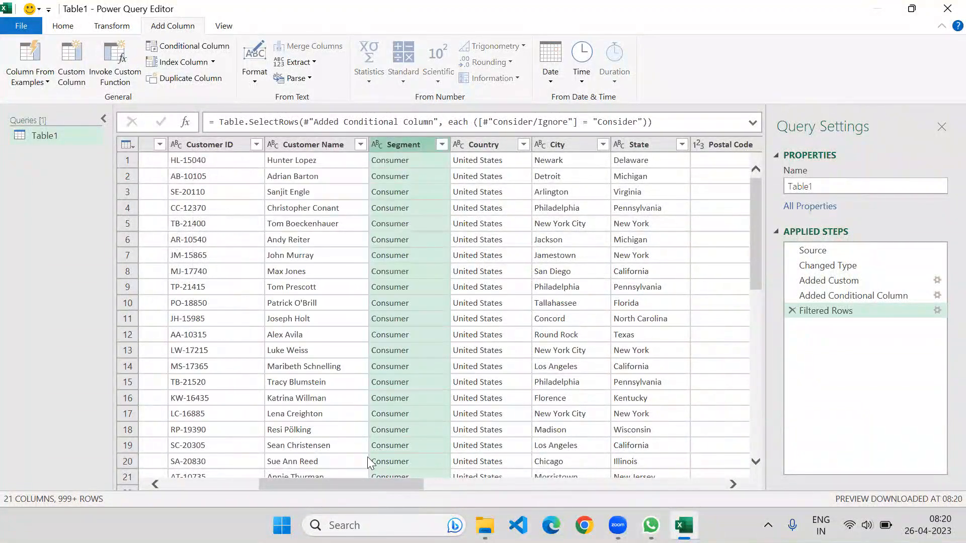
Reselect all values in the Consider/Ignore column's filter so both Consider and Ignore rows are included.
drag(349, 485, 644, 500)
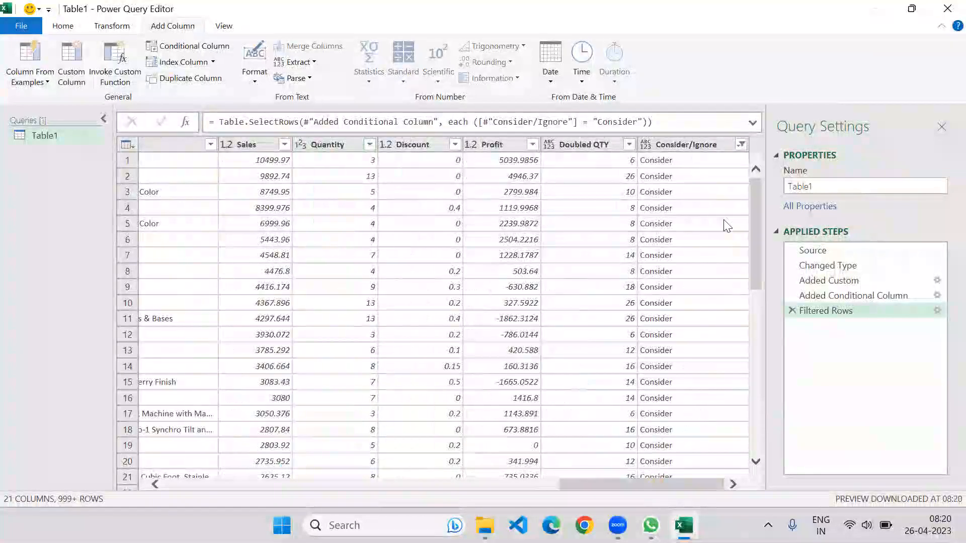
click(741, 145)
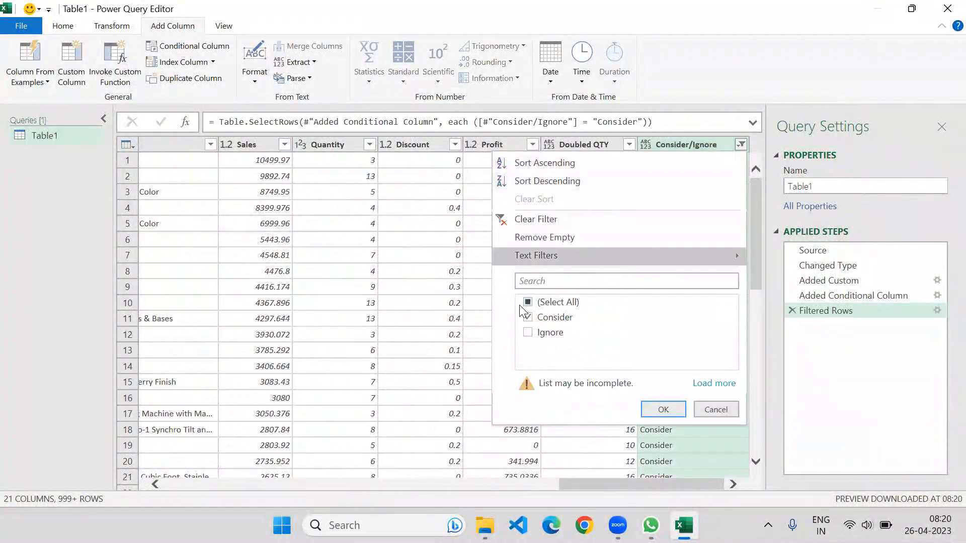
click(527, 303)
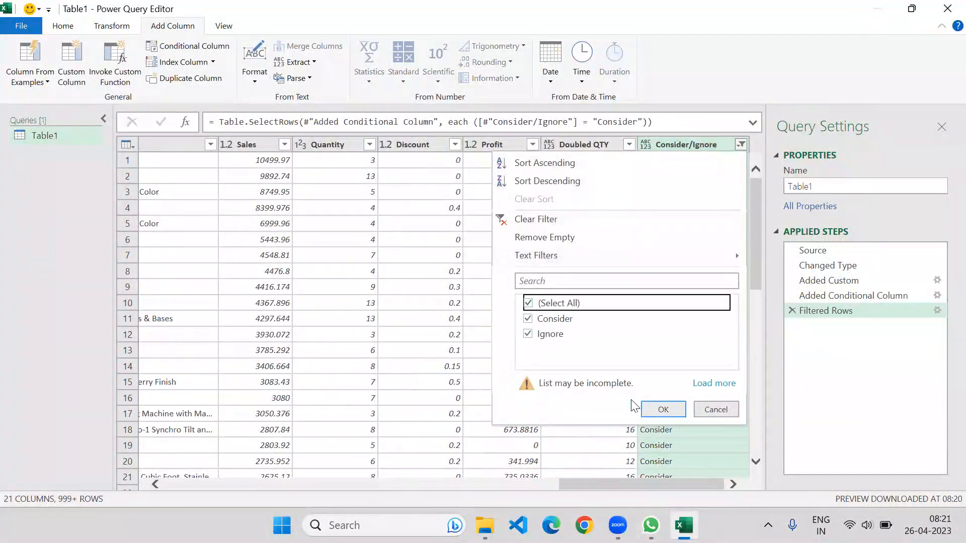
click(661, 410)
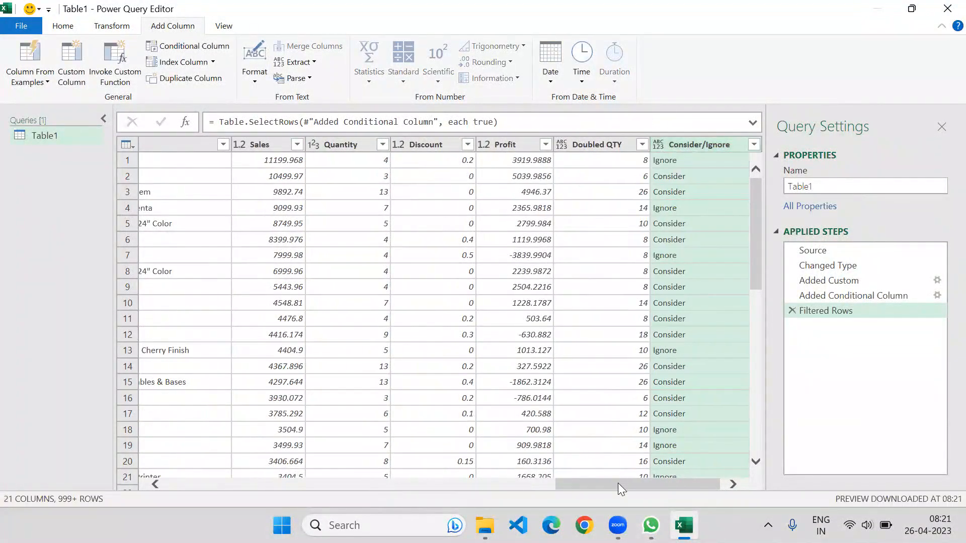
drag(618, 485, 652, 490)
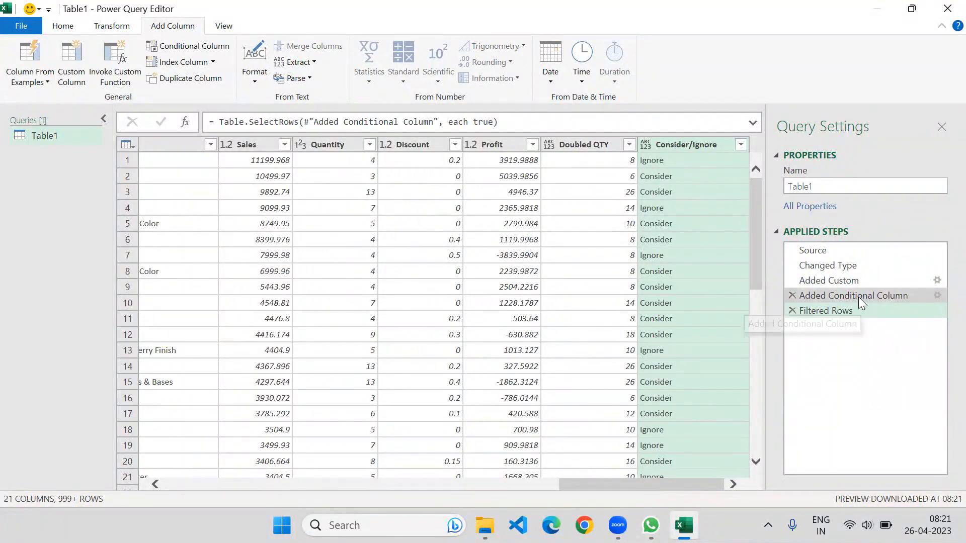
Reopen the Added Conditional Column step's settings and add an else-if clause testing the Region column with equals.
click(836, 296)
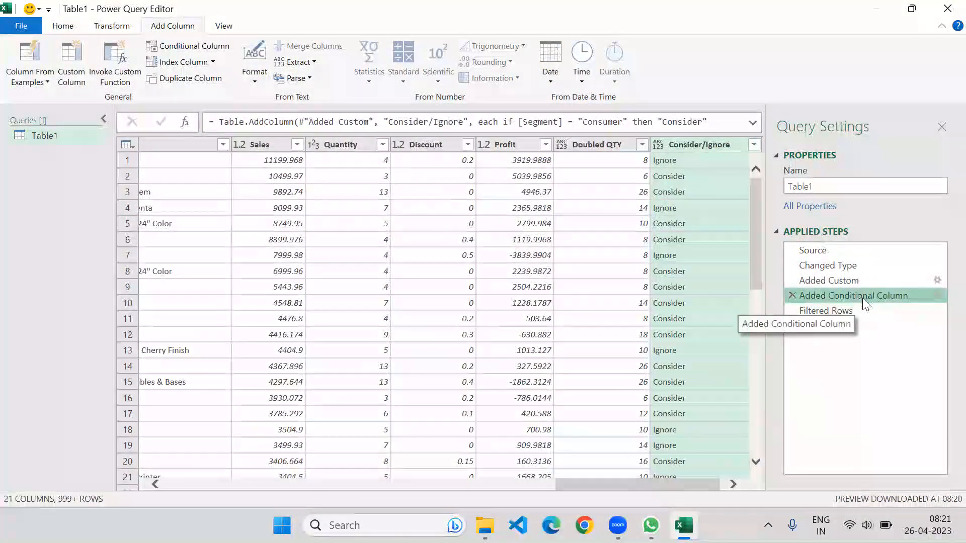
click(936, 296)
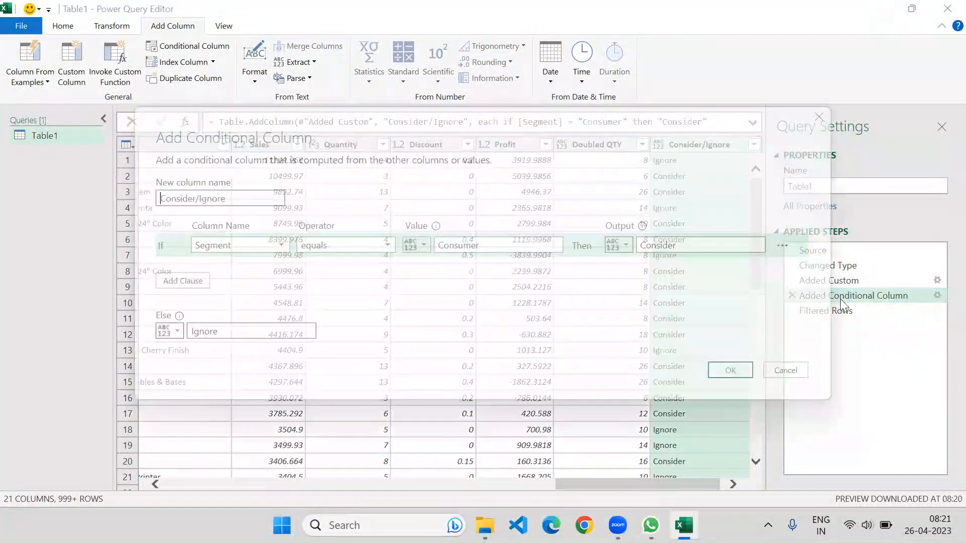
click(204, 280)
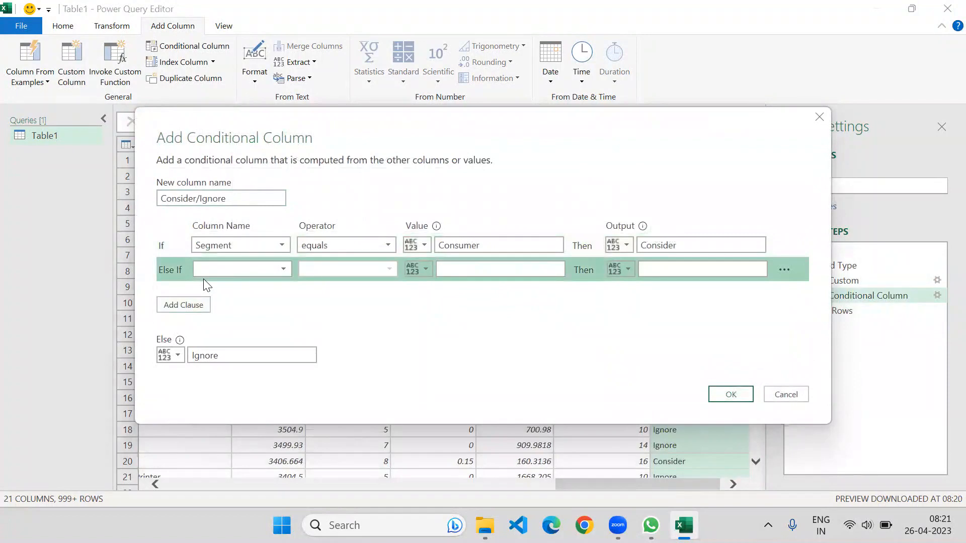
click(219, 270)
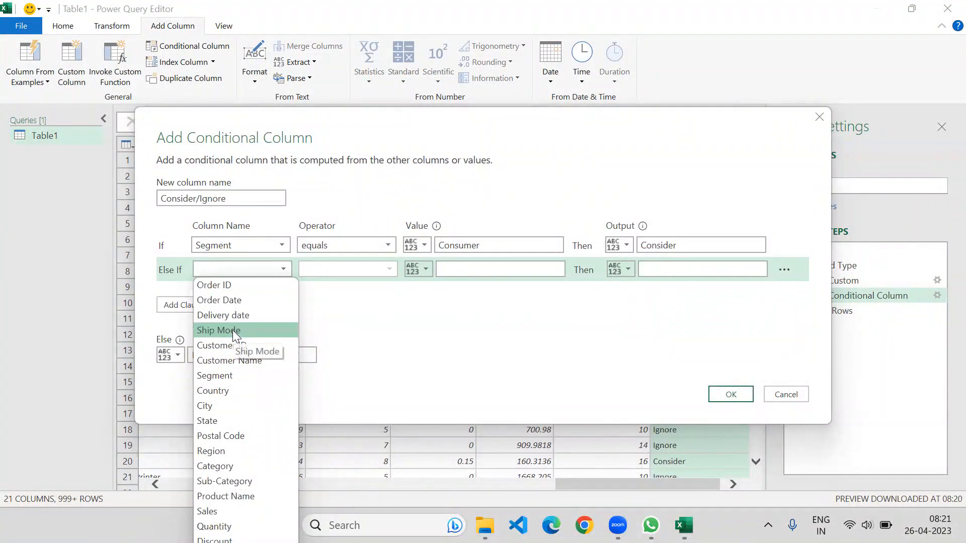
click(214, 451)
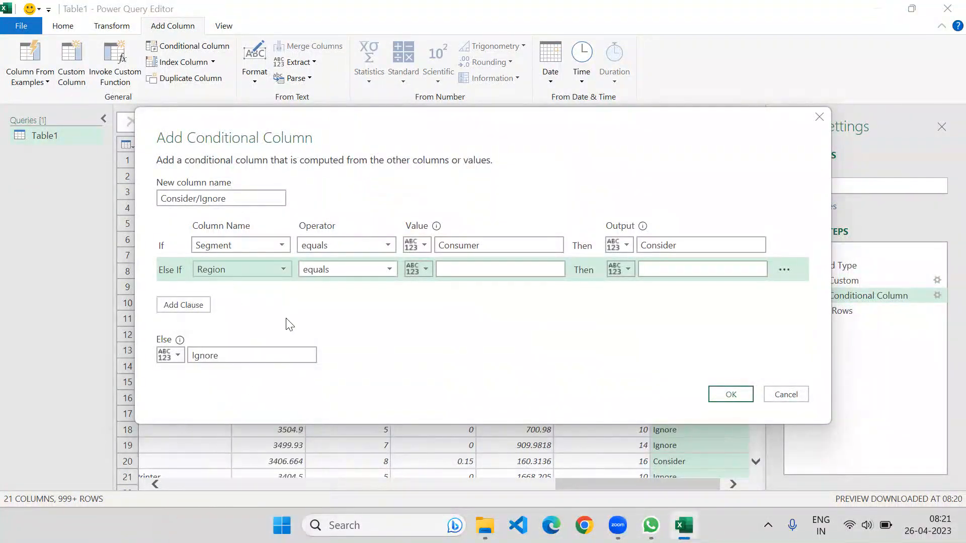
Complete the Region clause with value East and output Consider, apply the rule, and compare the results with Segment and Region.
click(463, 266)
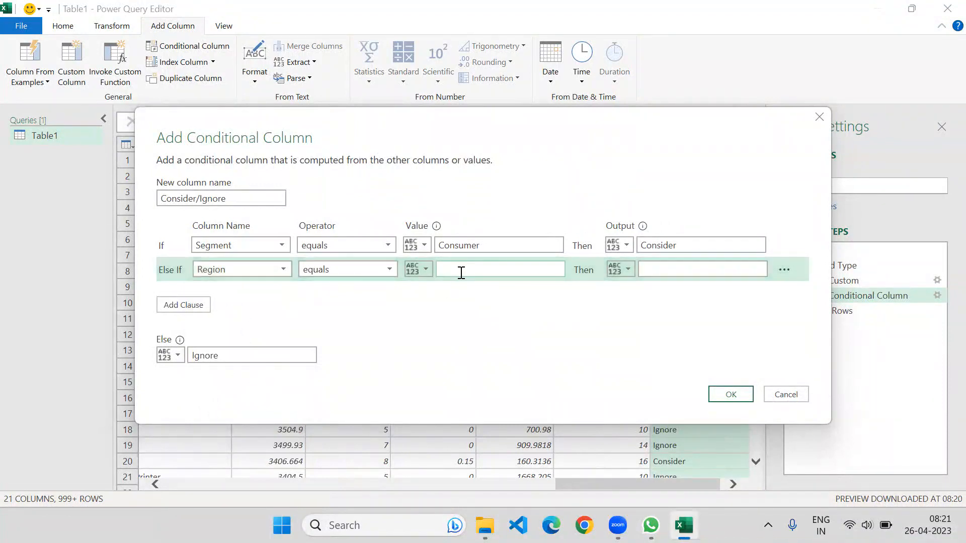
text(East)
click(642, 266)
text(Consider)
click(383, 246)
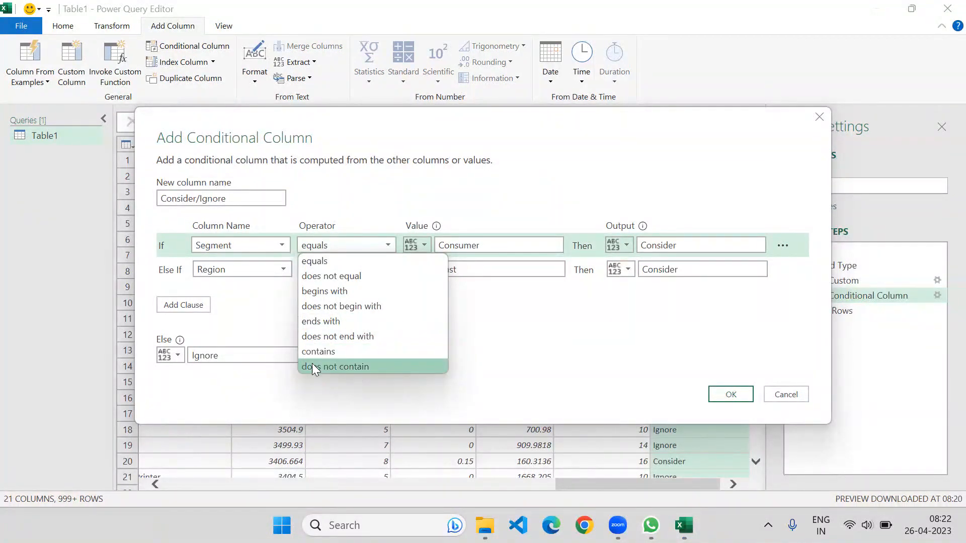
click(503, 335)
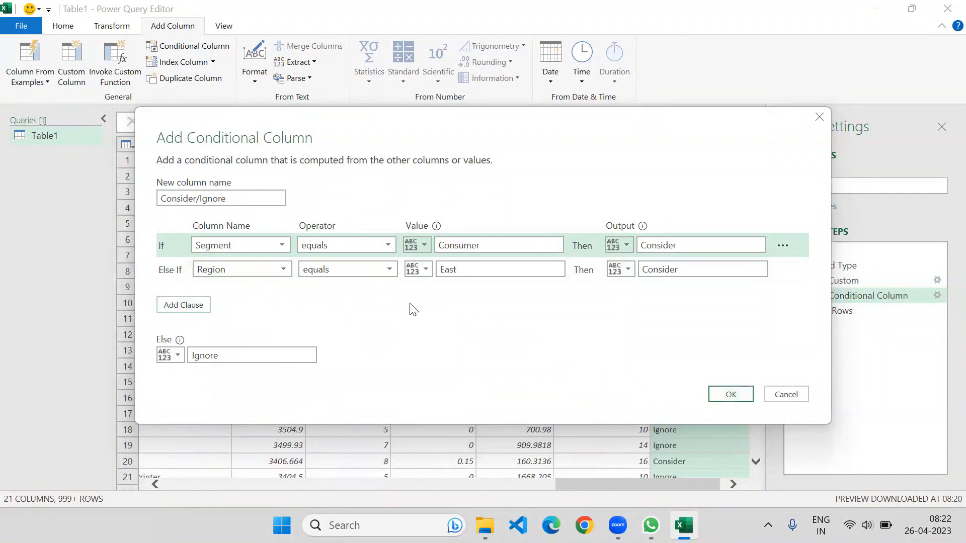
click(730, 396)
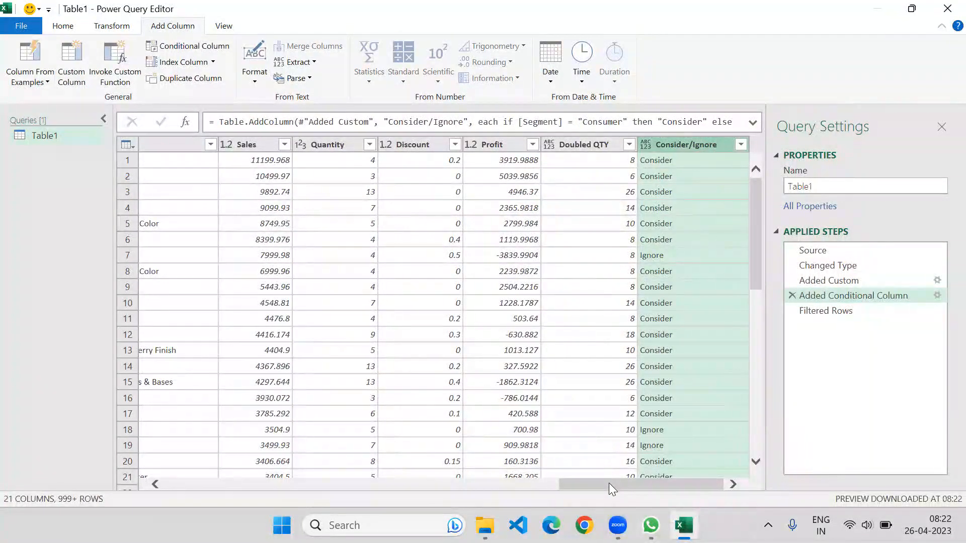
drag(609, 483, 340, 498)
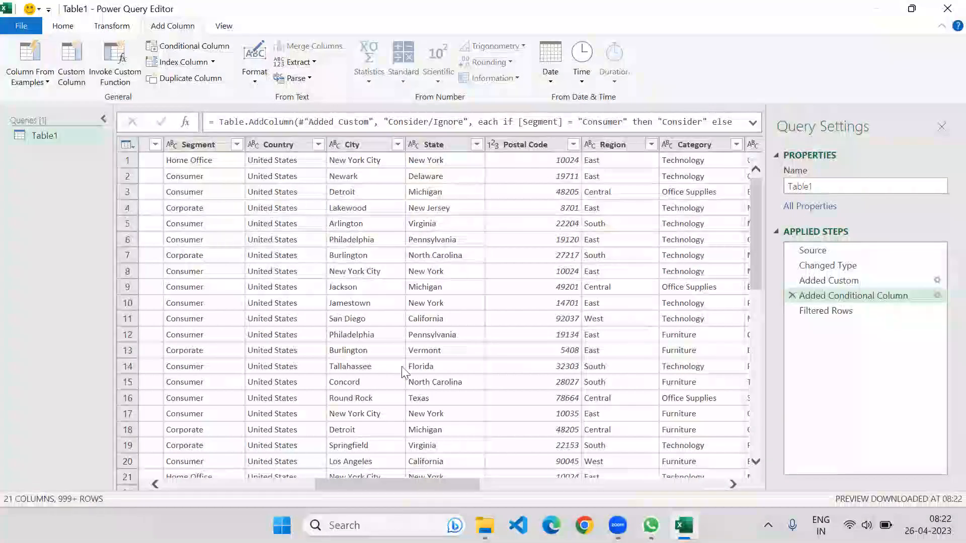
drag(360, 484, 639, 495)
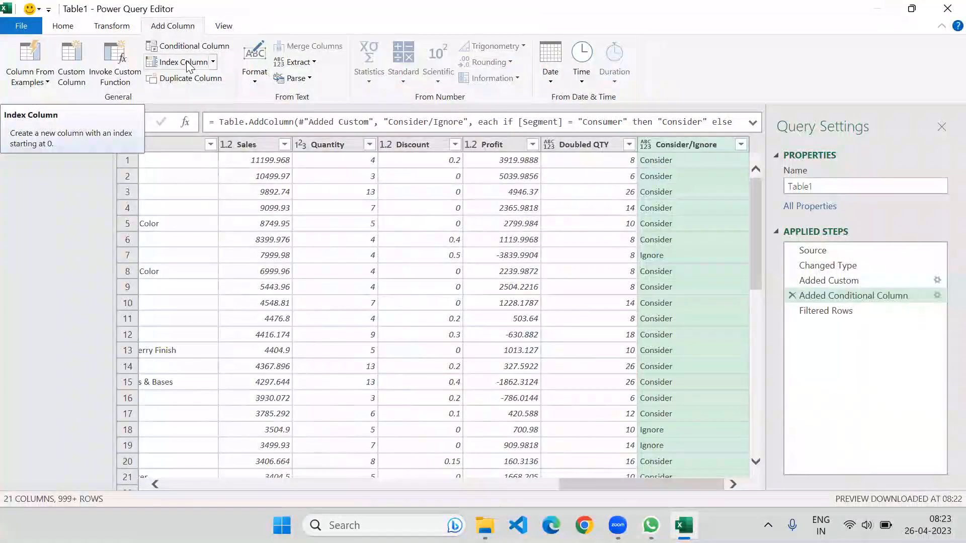
Add an index column starting from 1 after the Filtered Rows step.
click(852, 311)
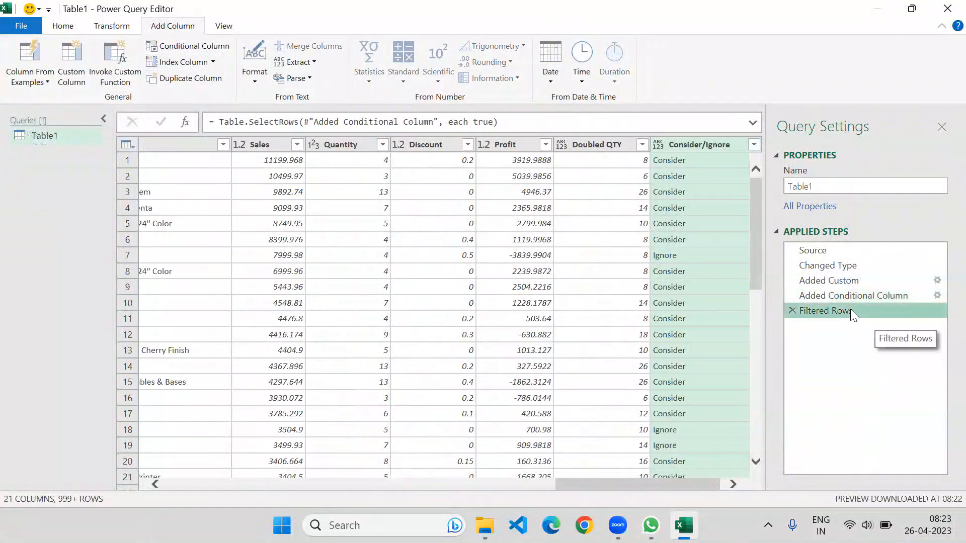
click(212, 62)
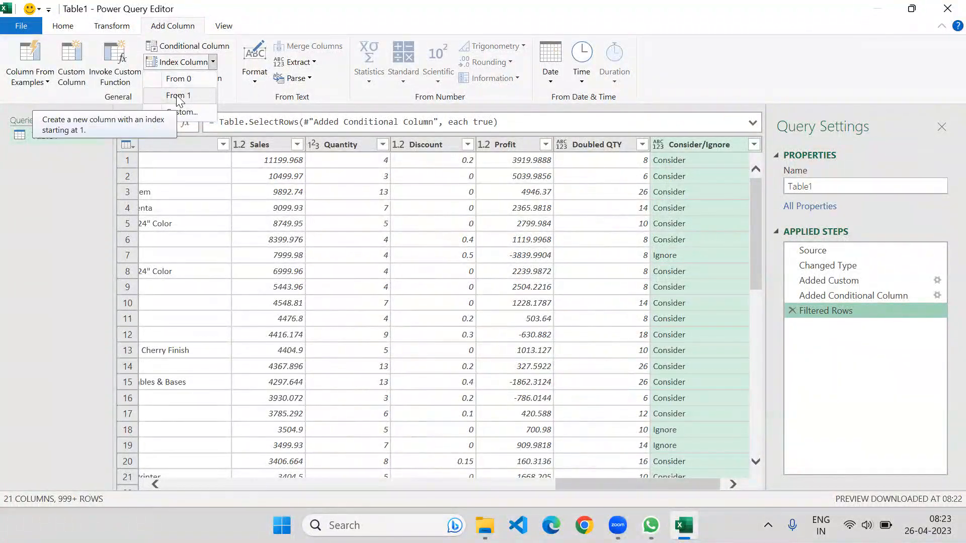
click(177, 95)
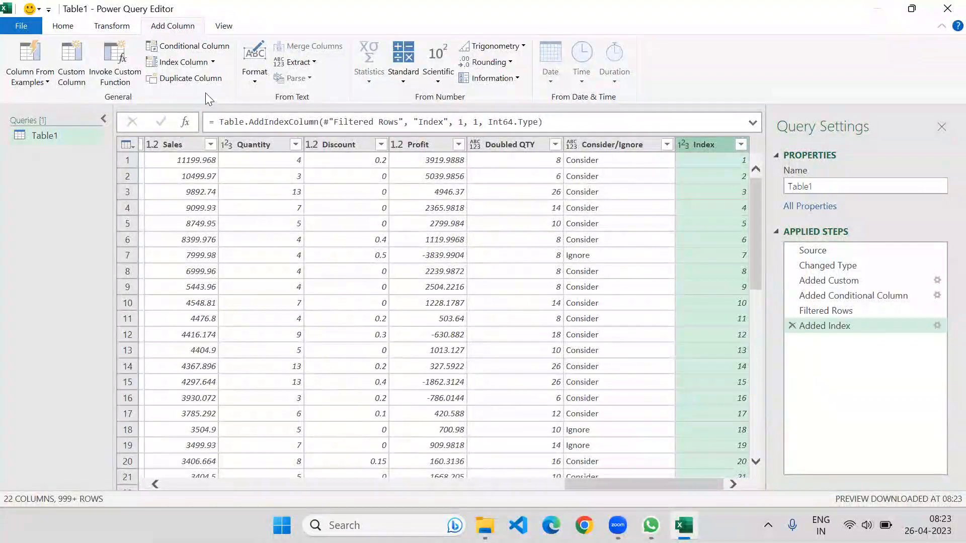
Add a custom index column with starting index 100 and increment 5.
click(215, 61)
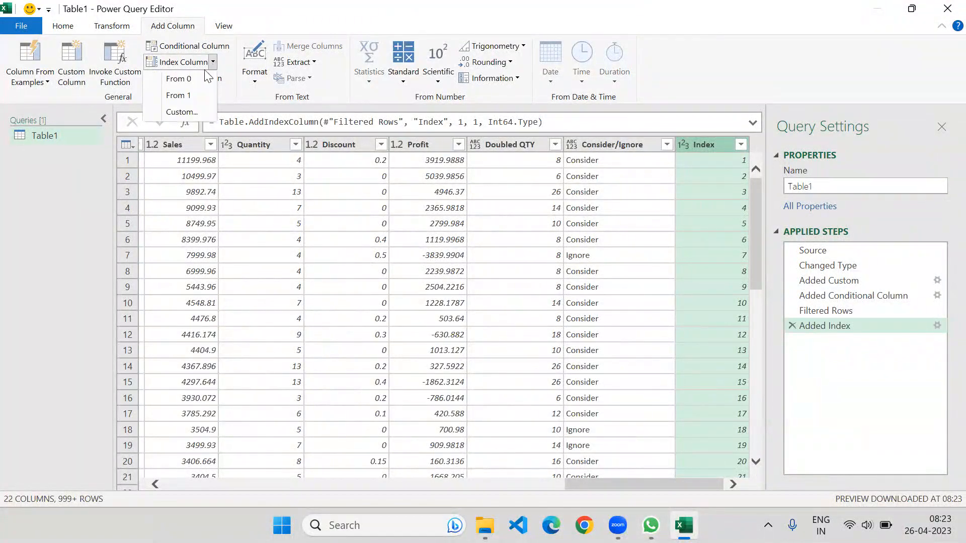
click(189, 112)
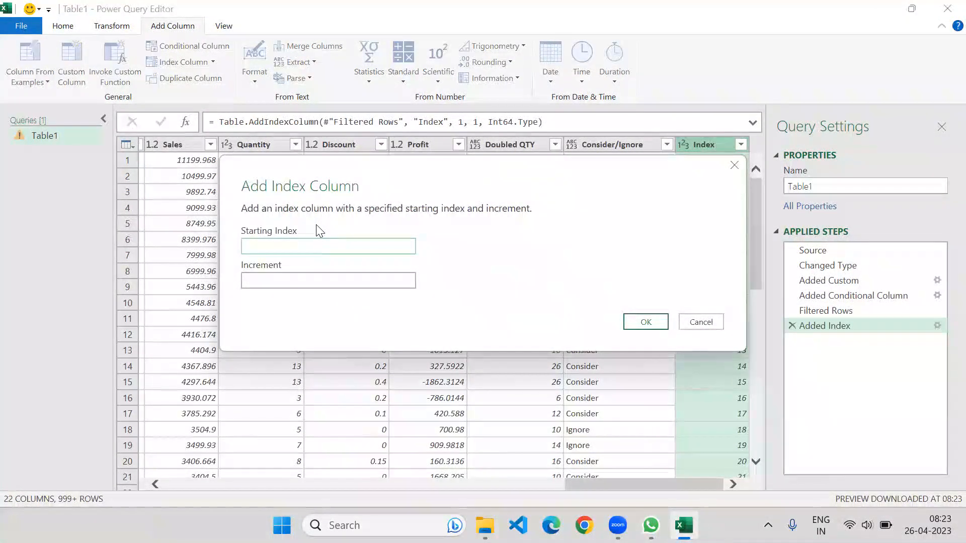
text(100)
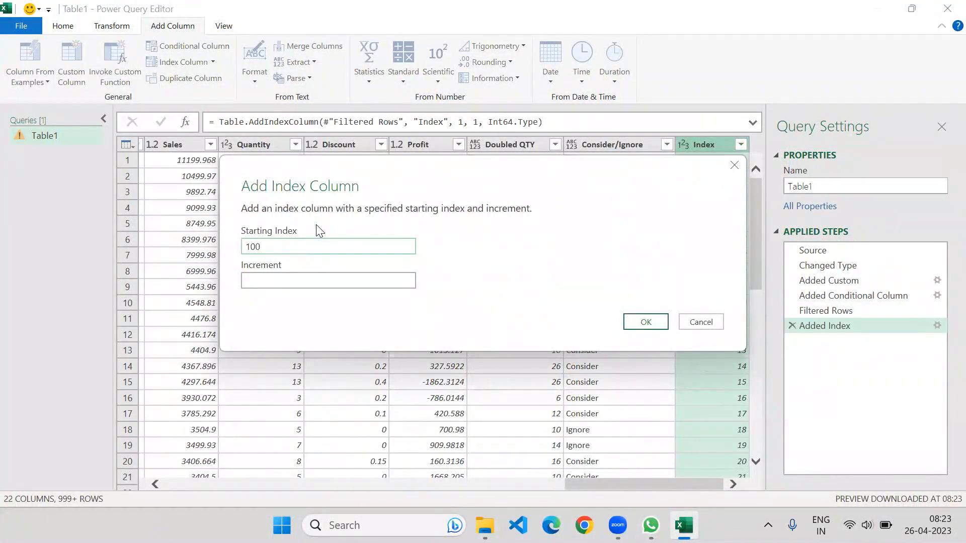
key(Tab)
text(5)
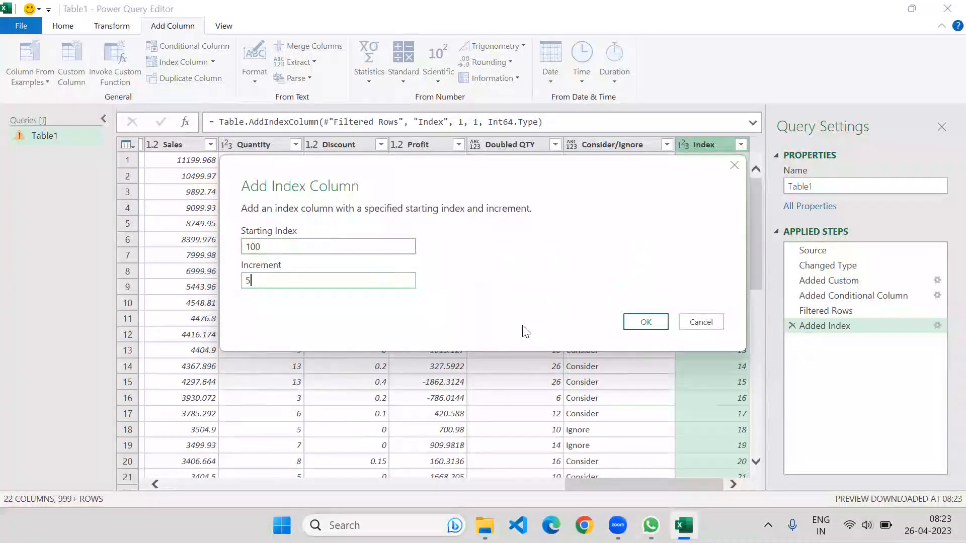
click(641, 322)
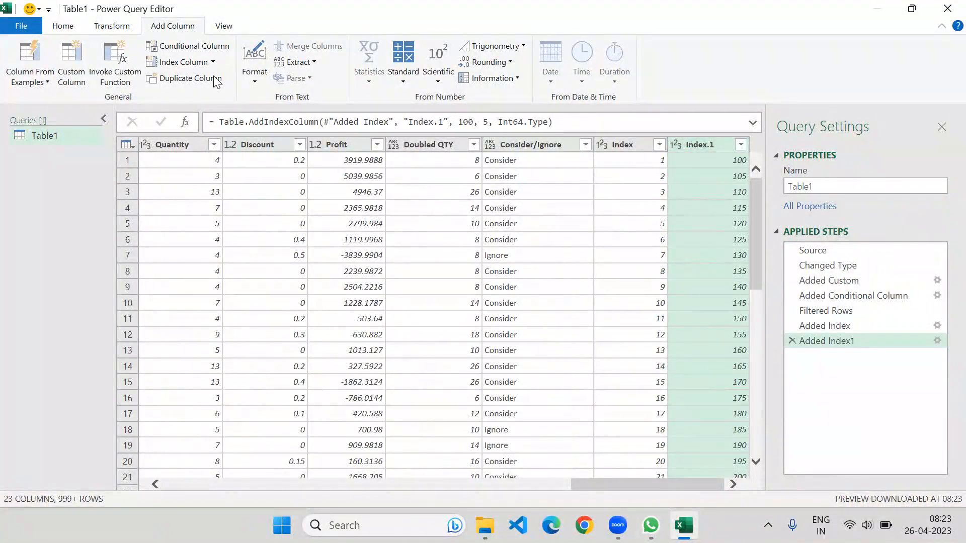
Duplicate the Consider/Ignore column.
click(518, 146)
click(187, 80)
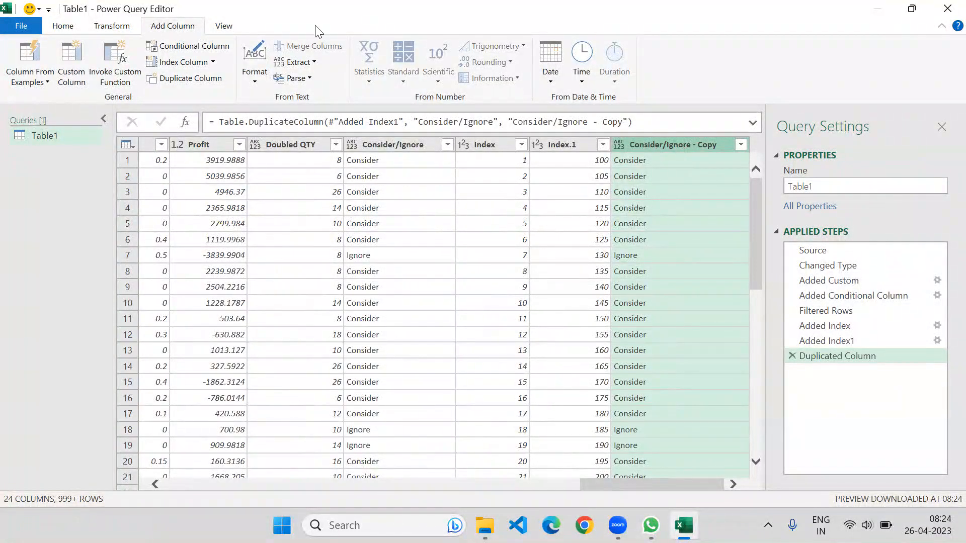
Move the duplicated Consider/Ignore column to the beginning of the table and back to the end.
click(114, 27)
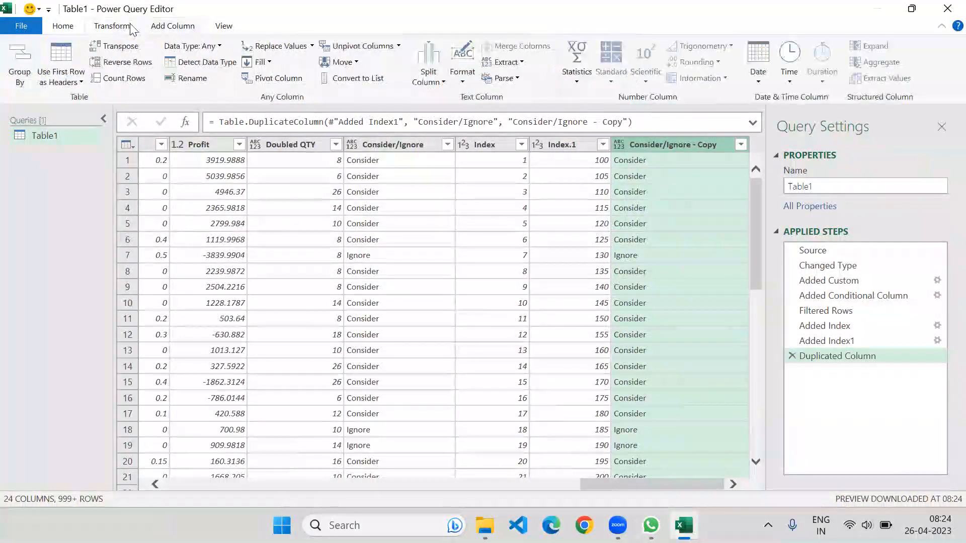
click(355, 62)
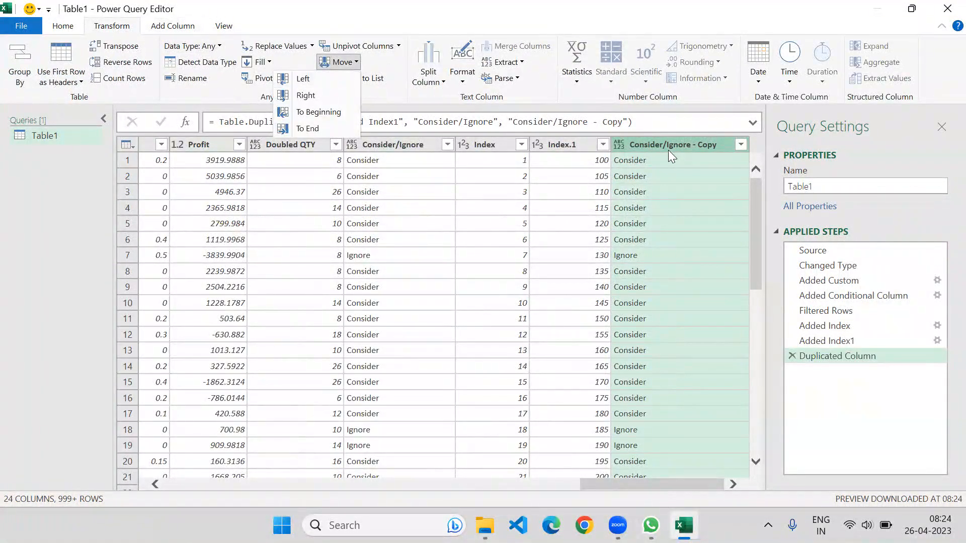
click(318, 112)
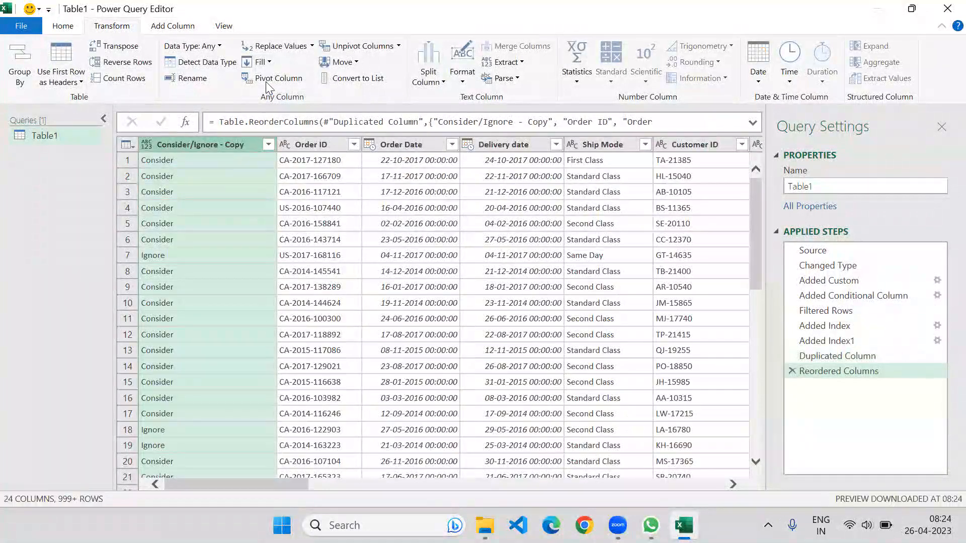
click(356, 63)
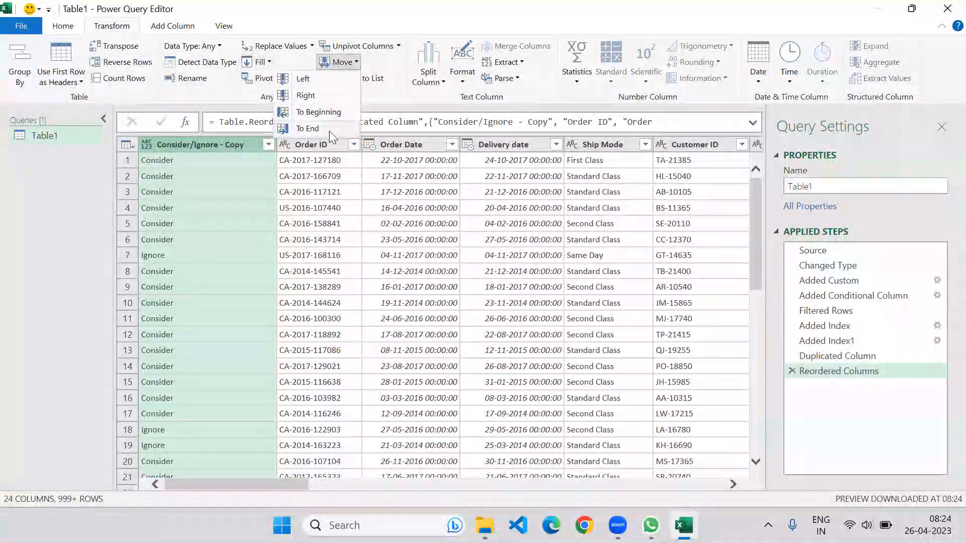
click(307, 129)
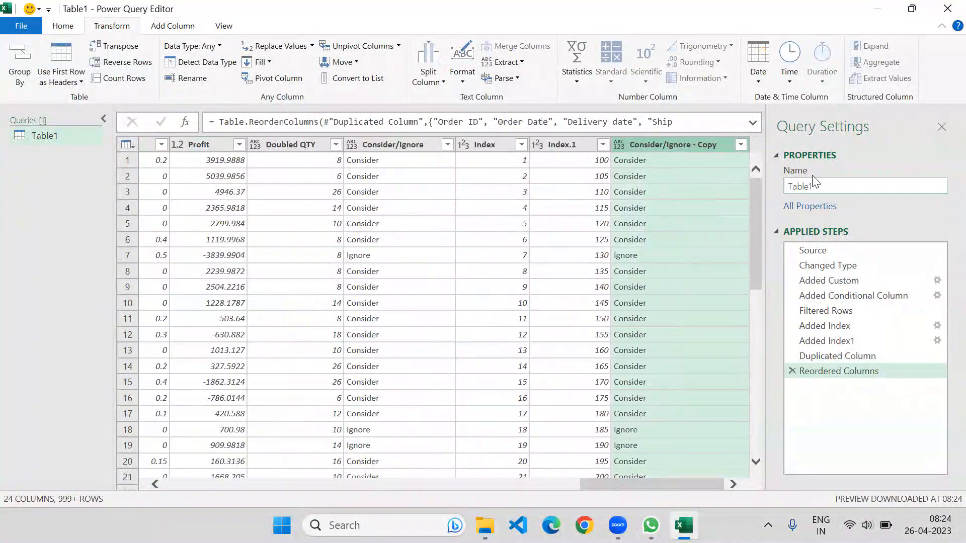
Add a lowercase version of the Consider/Ignore - Copy column, and an UPPERCASE version of that lowercase column.
click(169, 31)
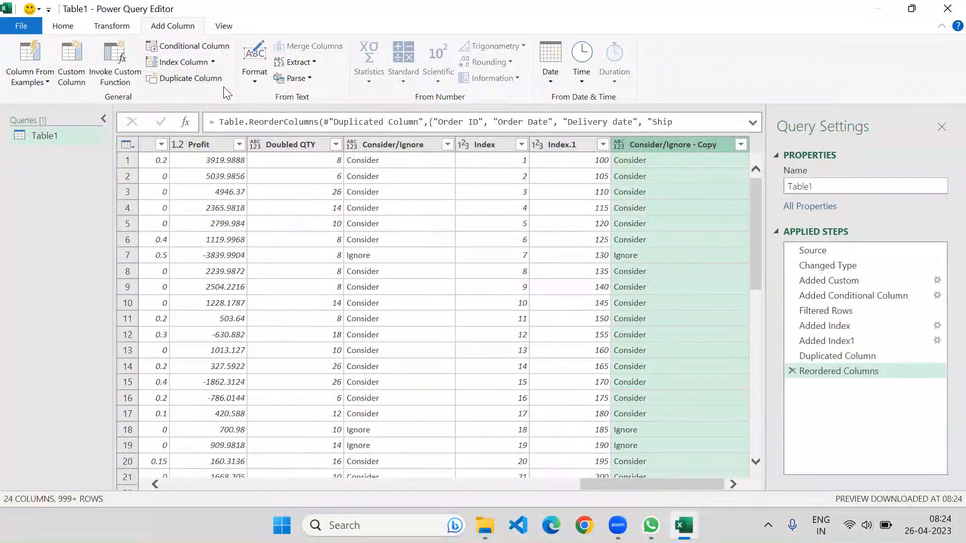
click(245, 83)
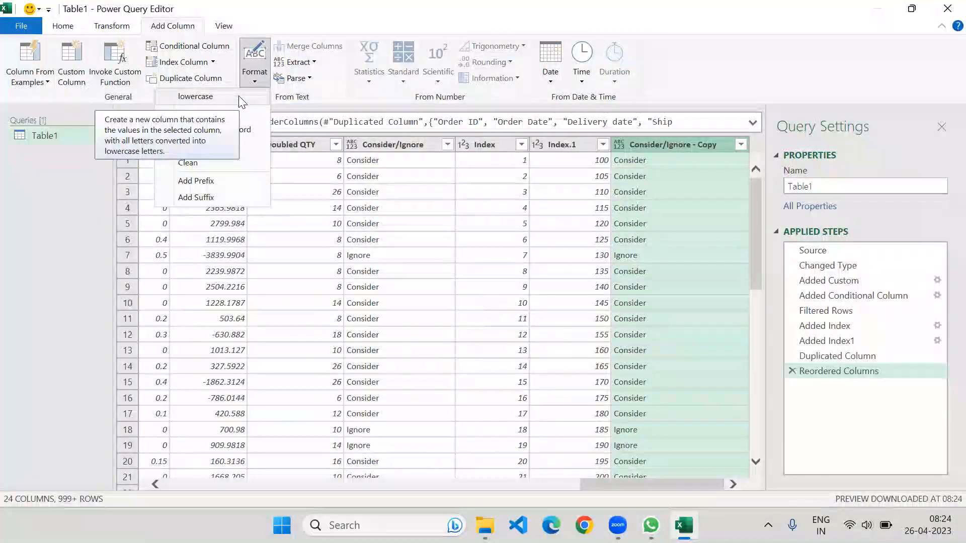
click(238, 96)
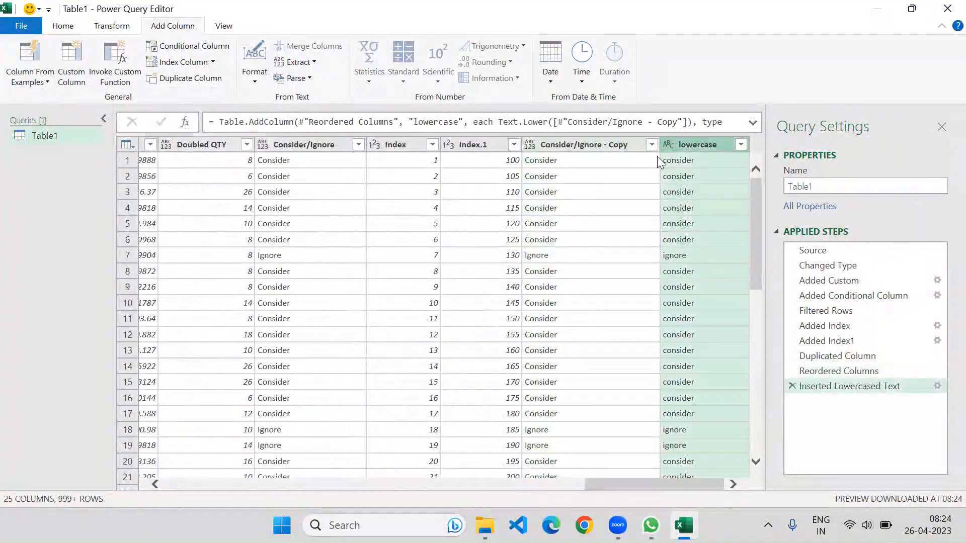
click(255, 73)
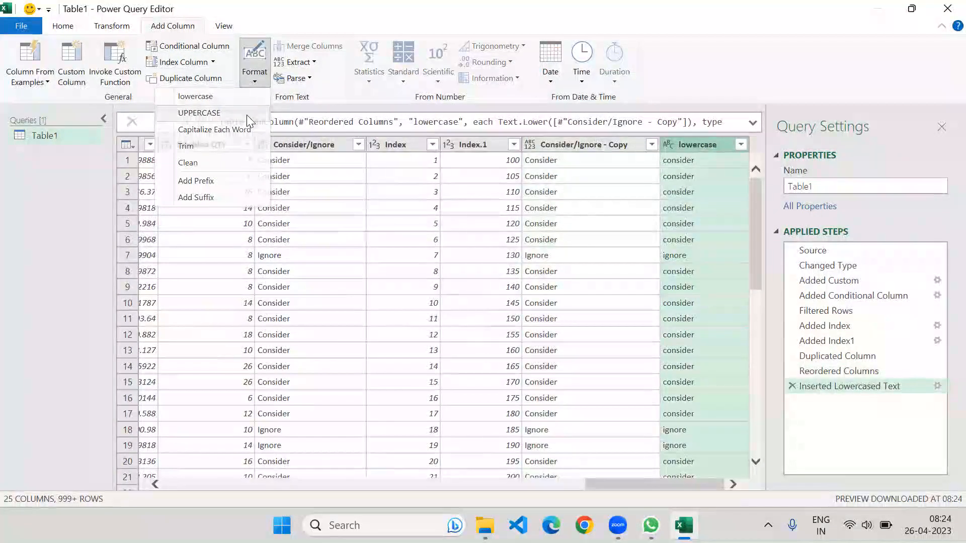
click(247, 115)
Add a Capitalize Each Word version of the UPPERCASE column, and a Clean version of that capitalized column.
click(252, 78)
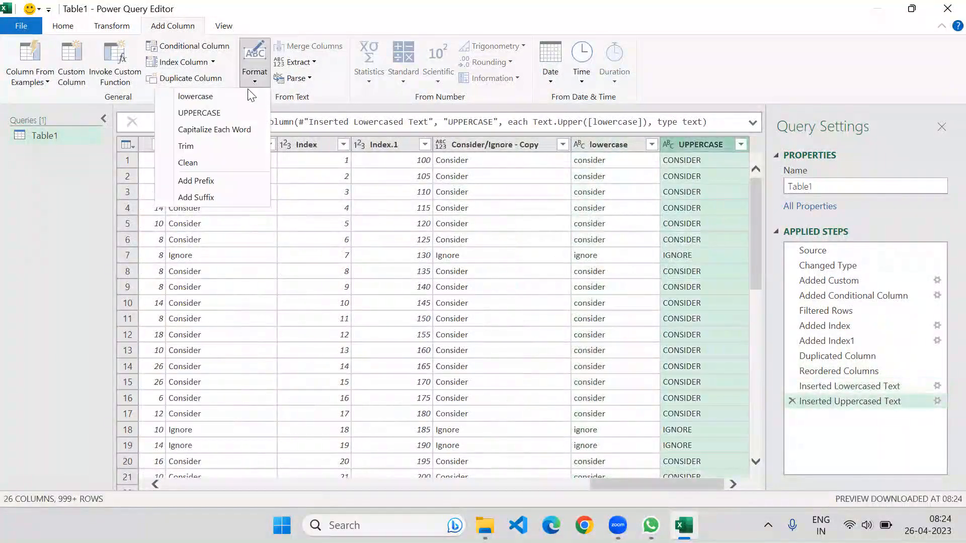
click(230, 130)
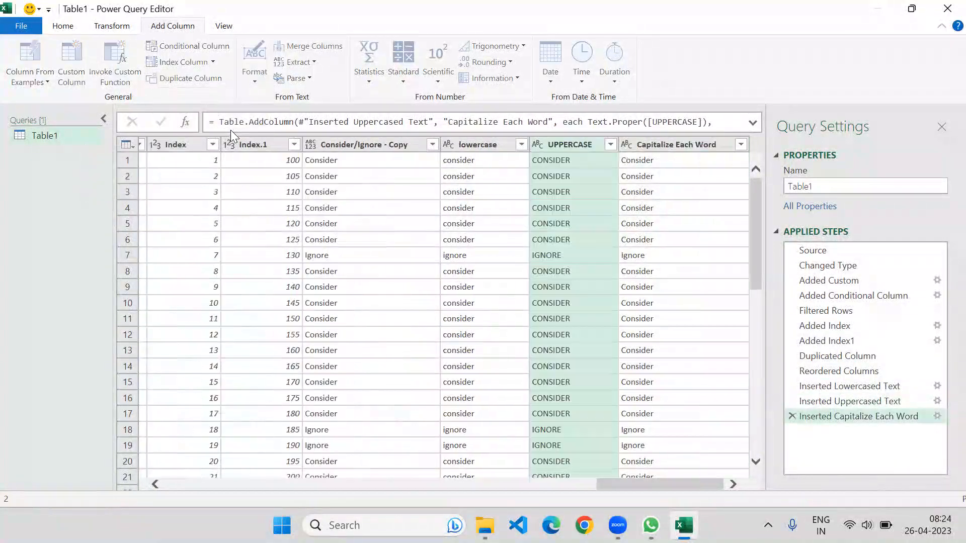
click(255, 84)
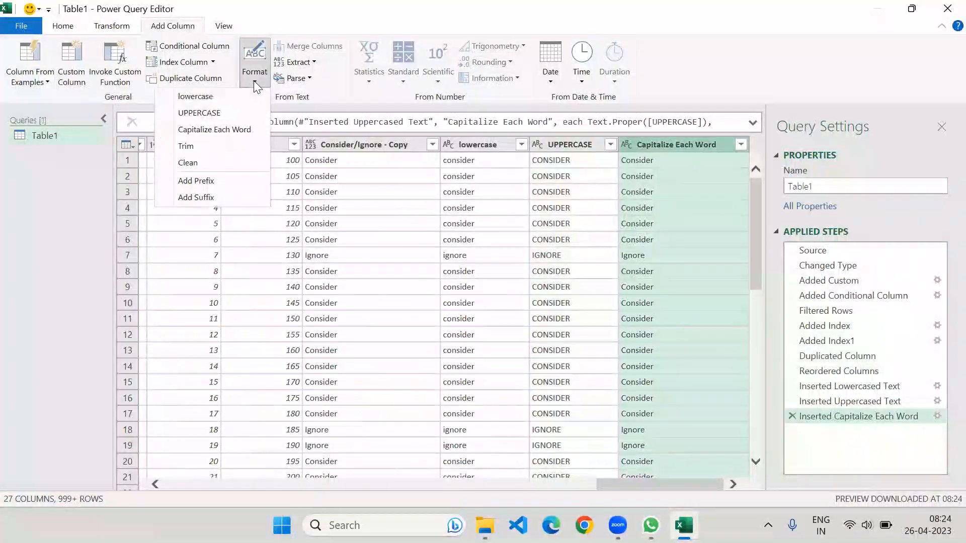
click(215, 160)
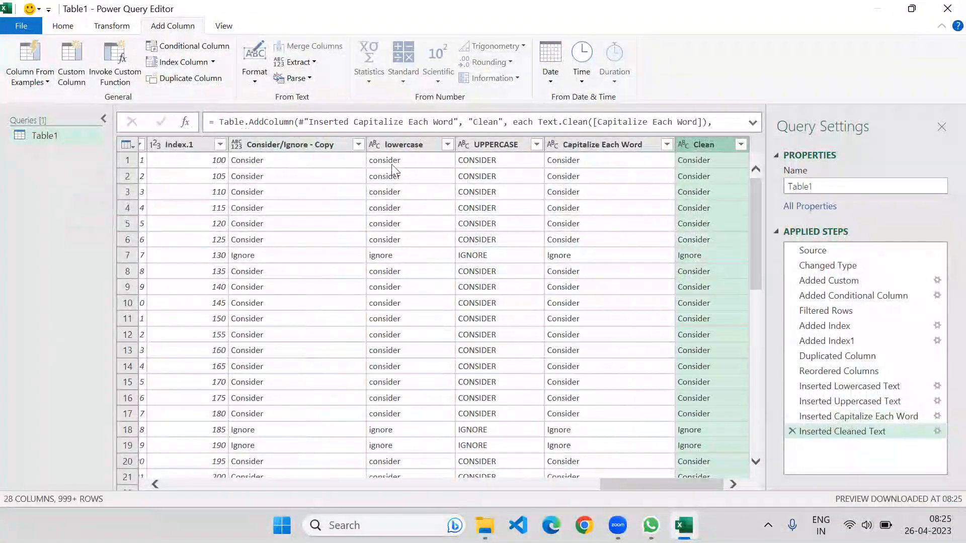
Add a column that prefixes the Clean column's values with "$", and delete its applied step.
click(256, 74)
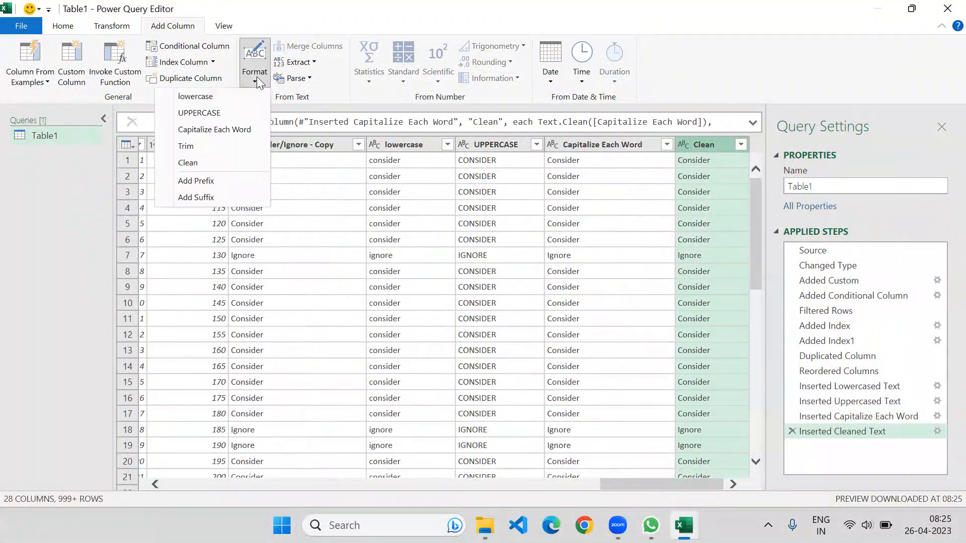
click(208, 183)
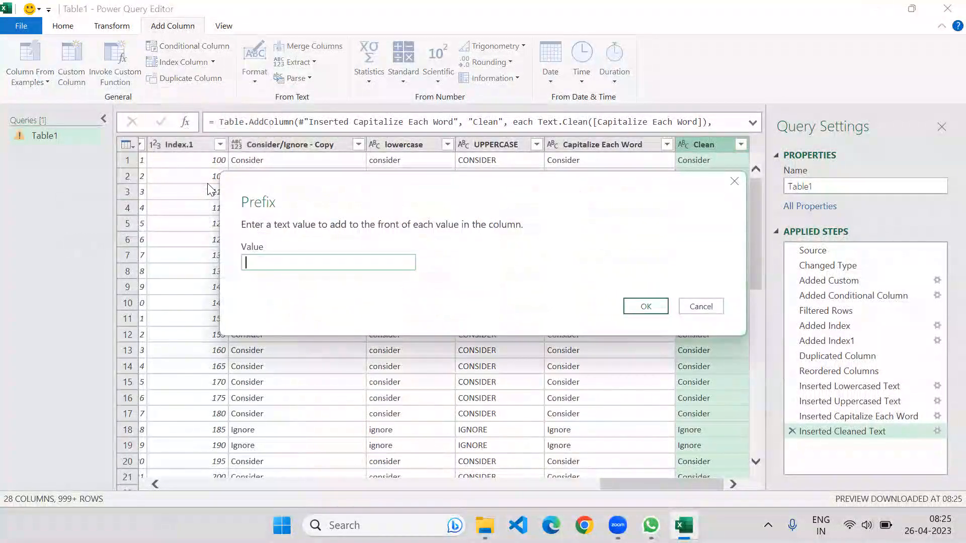
text($)
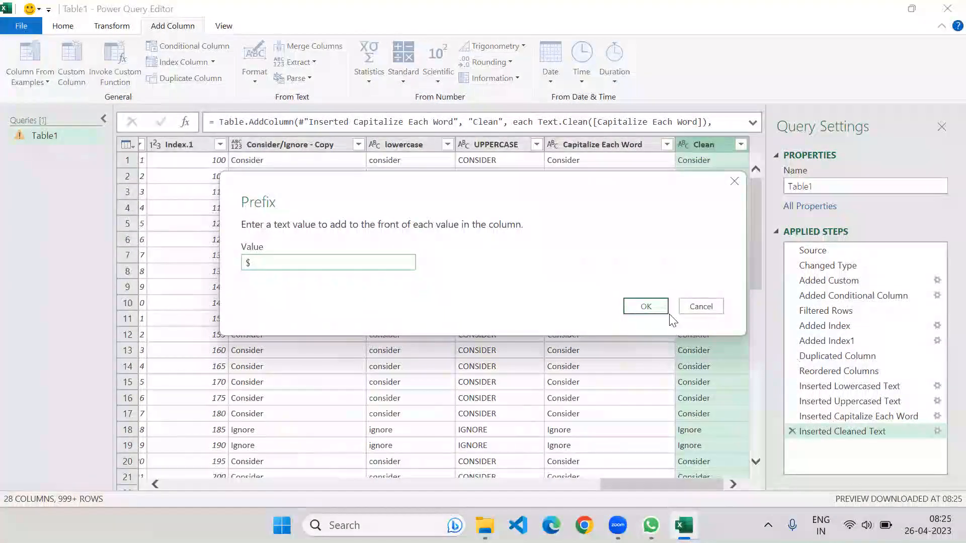
click(646, 306)
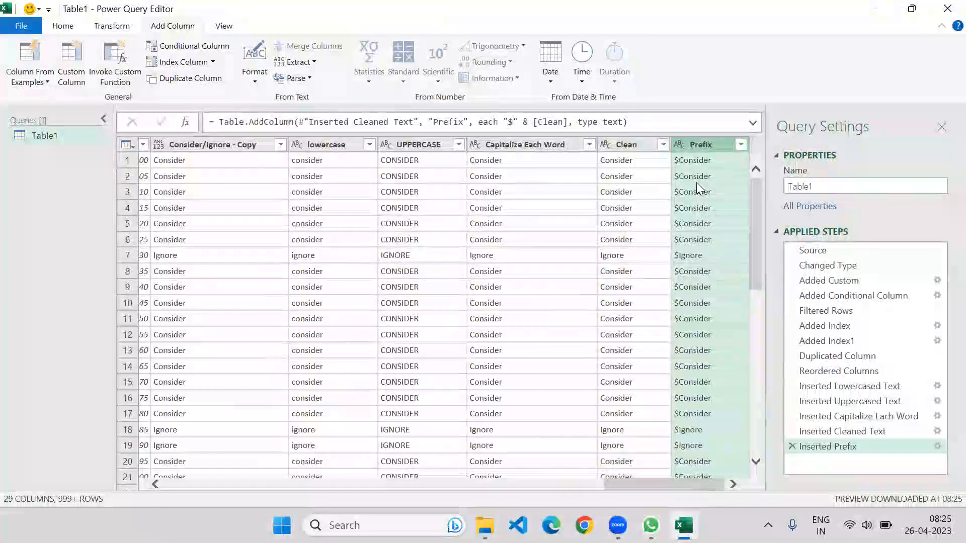
click(790, 446)
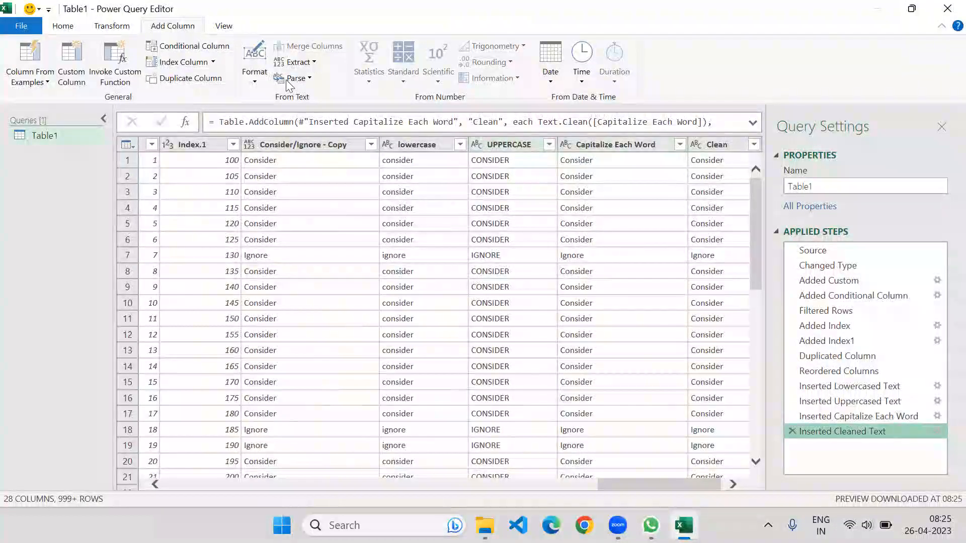
Add a column merging the UPPERCASE and Capitalize Each Word columns, with a colon separator and the name Merged.
click(499, 142)
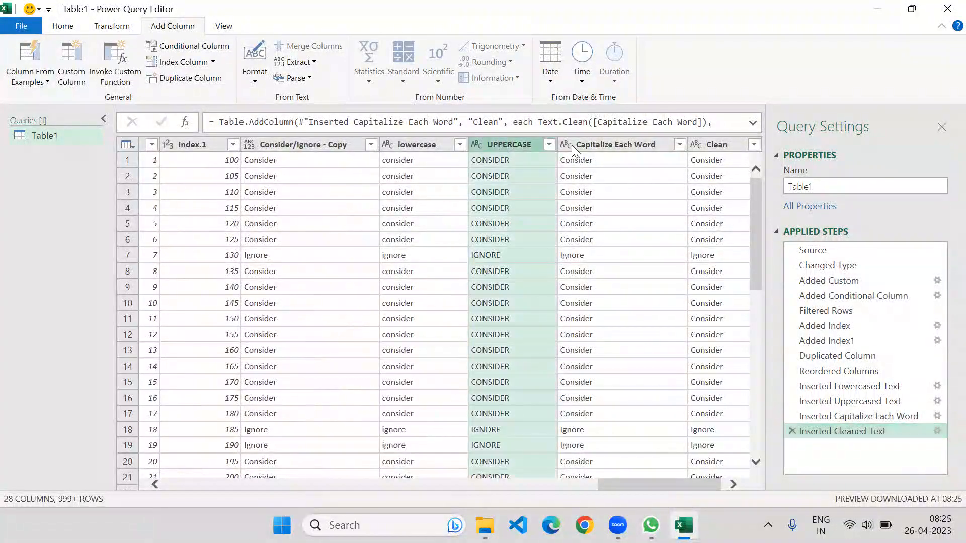
ctrl+click(601, 145)
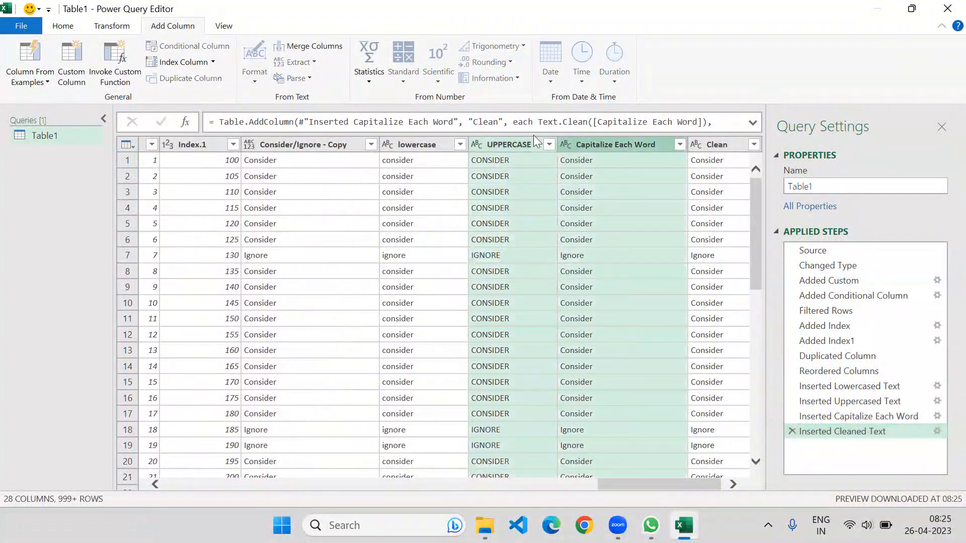
click(321, 48)
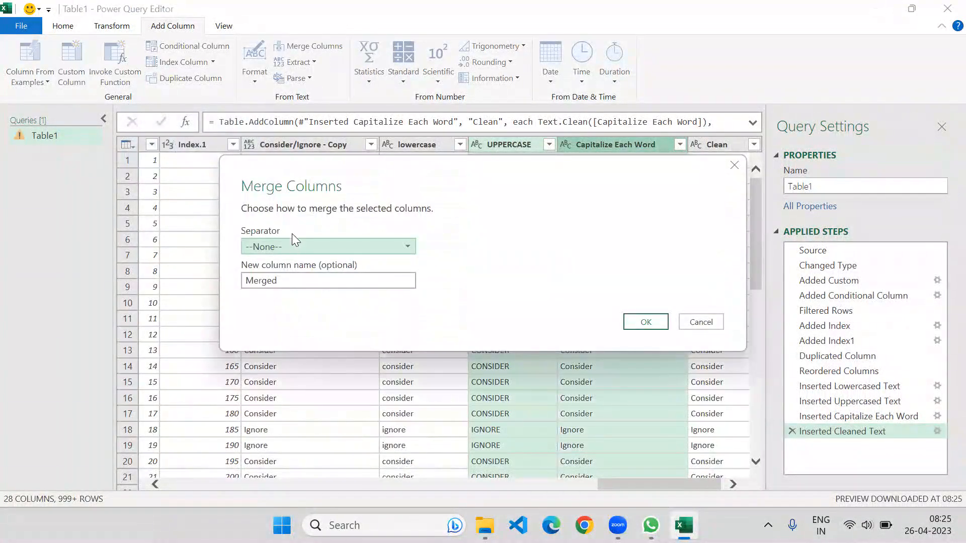
click(290, 247)
click(276, 278)
click(638, 326)
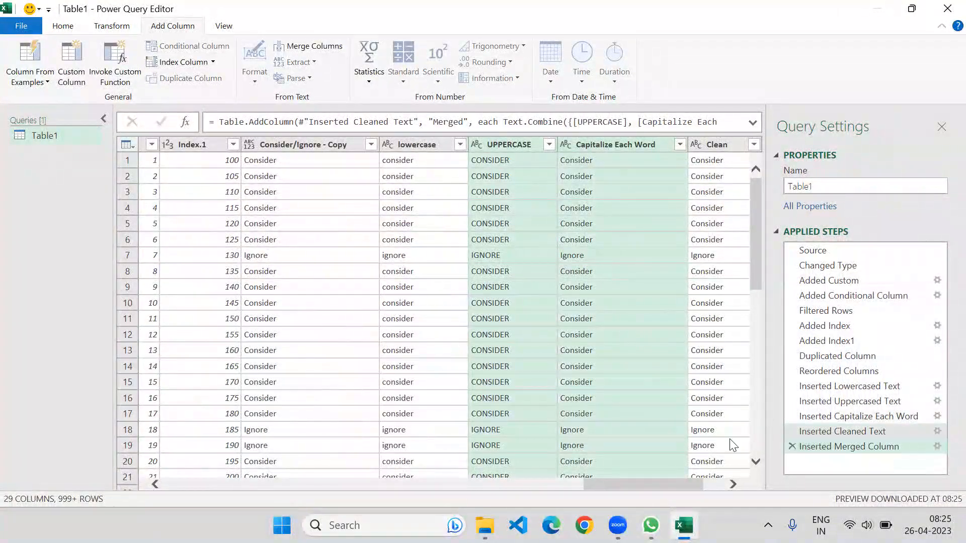
drag(644, 487, 690, 489)
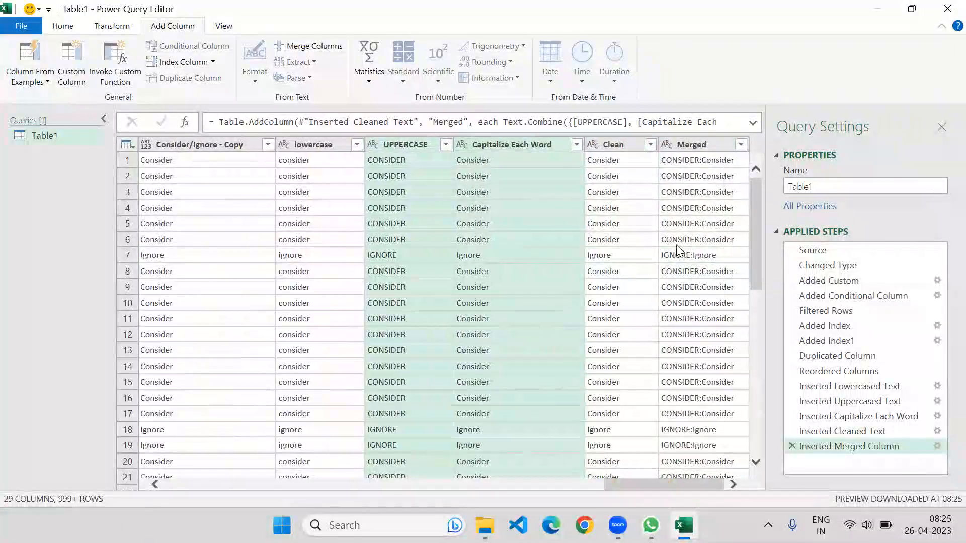
click(689, 145)
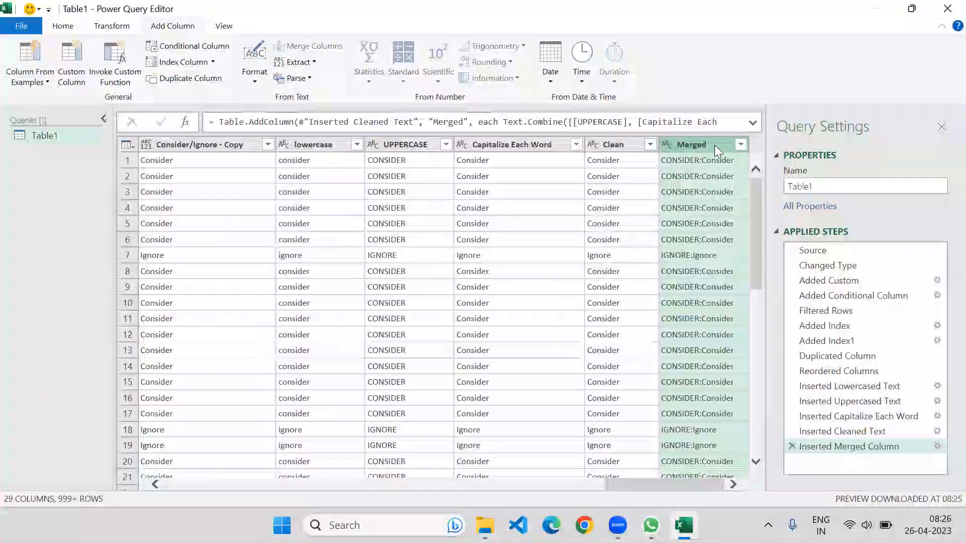
Delete the applied steps for the merged, cleaned, capitalized, uppercase and lowercase columns, back to Reordered Columns.
click(792, 446)
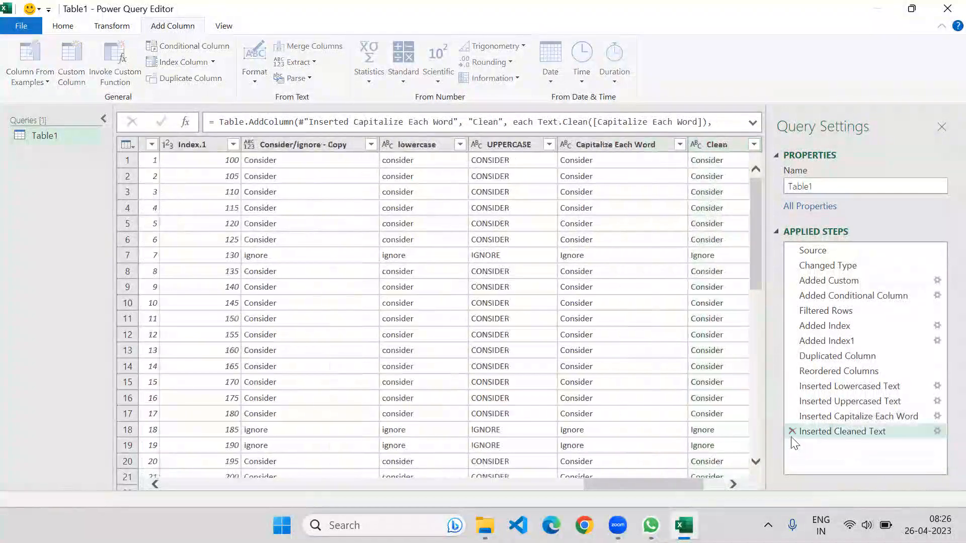
click(791, 431)
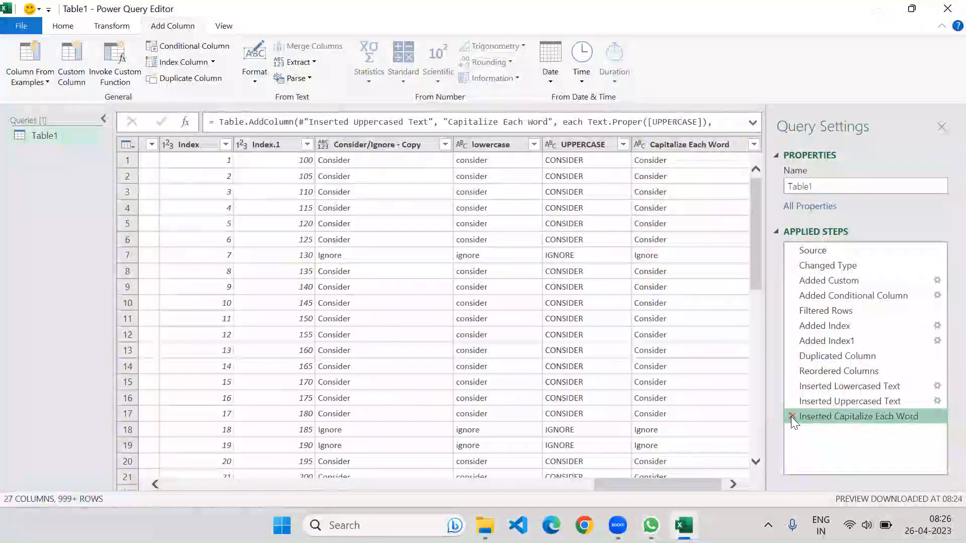
click(791, 417)
click(788, 401)
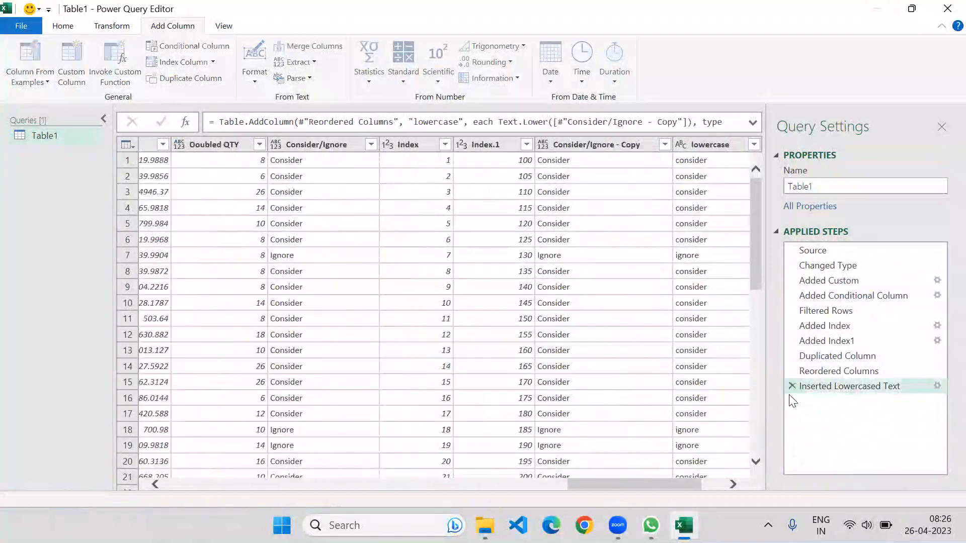
click(790, 384)
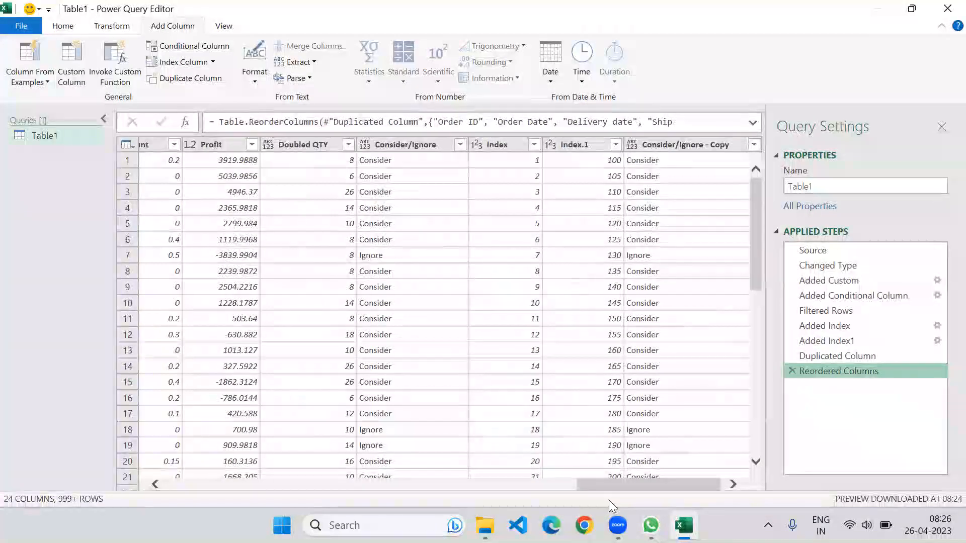
Add a text range column extracted from Order ID with starting index 5 and 5 characters, and delete its applied step.
scroll(644, 481, right, 1)
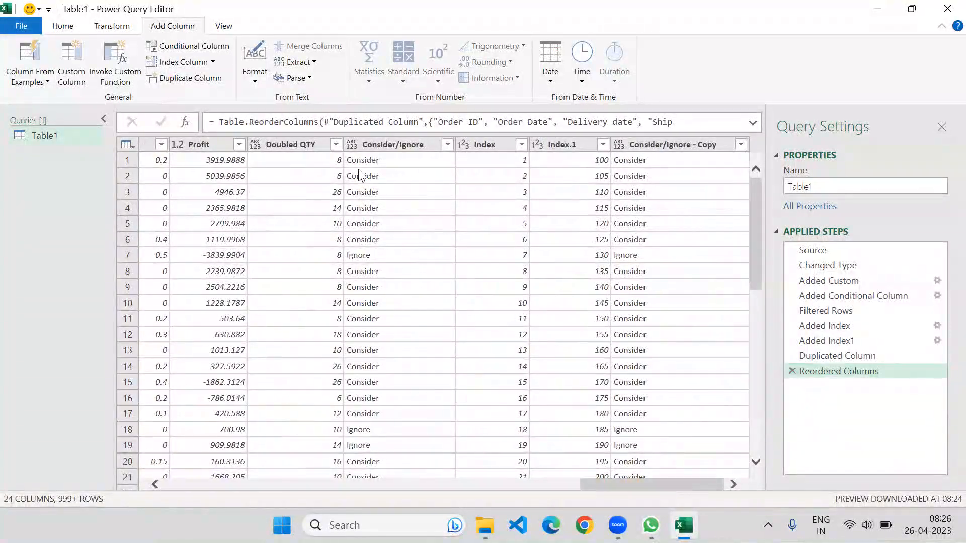
click(309, 63)
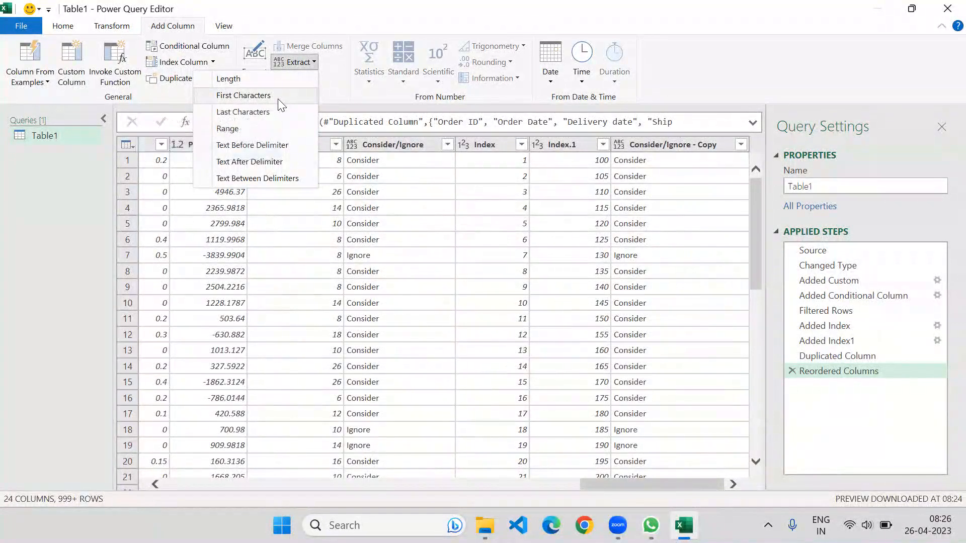
click(265, 130)
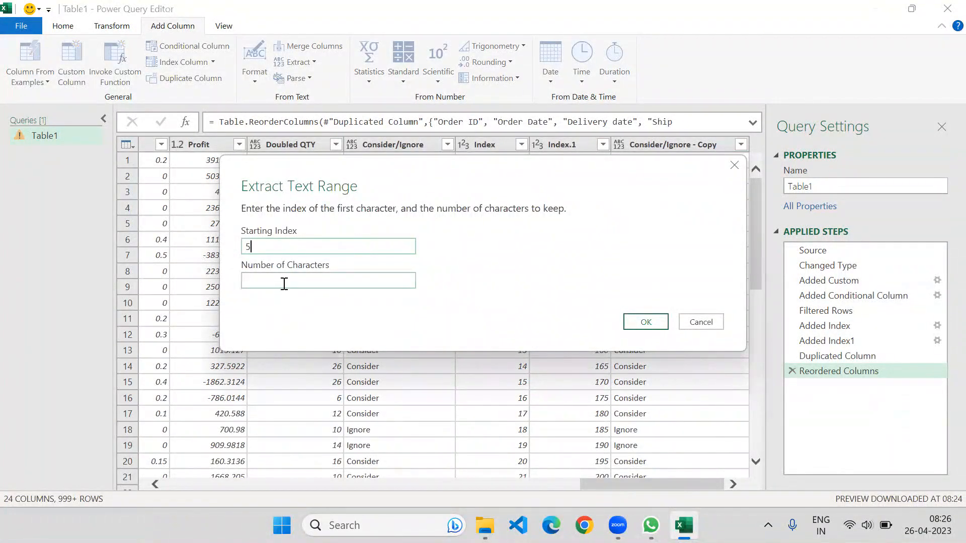
click(281, 280)
text(5)
click(646, 321)
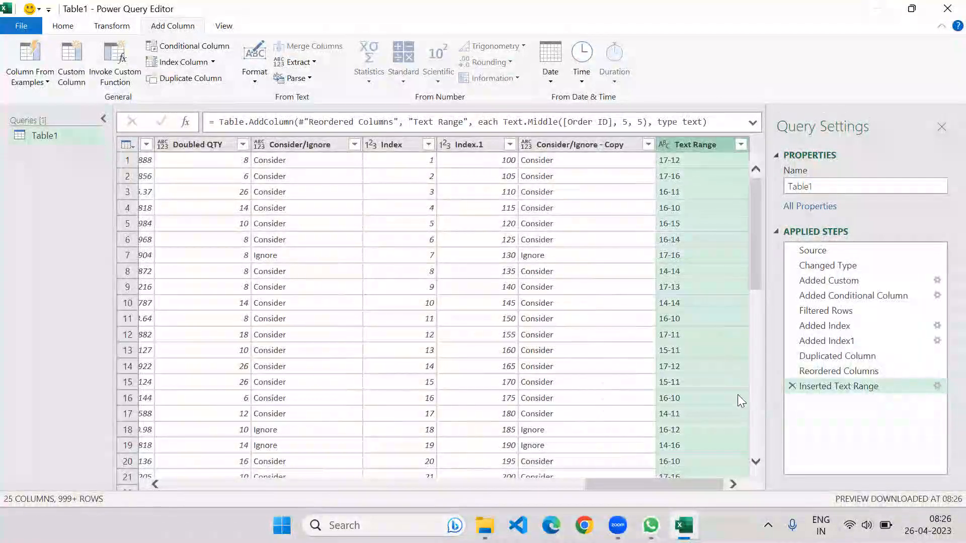
click(791, 386)
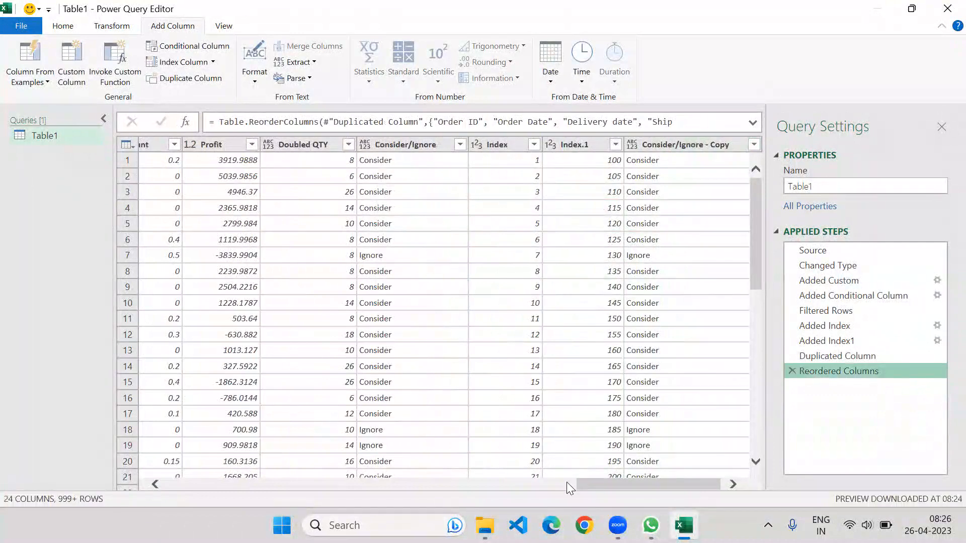
drag(609, 484, 640, 483)
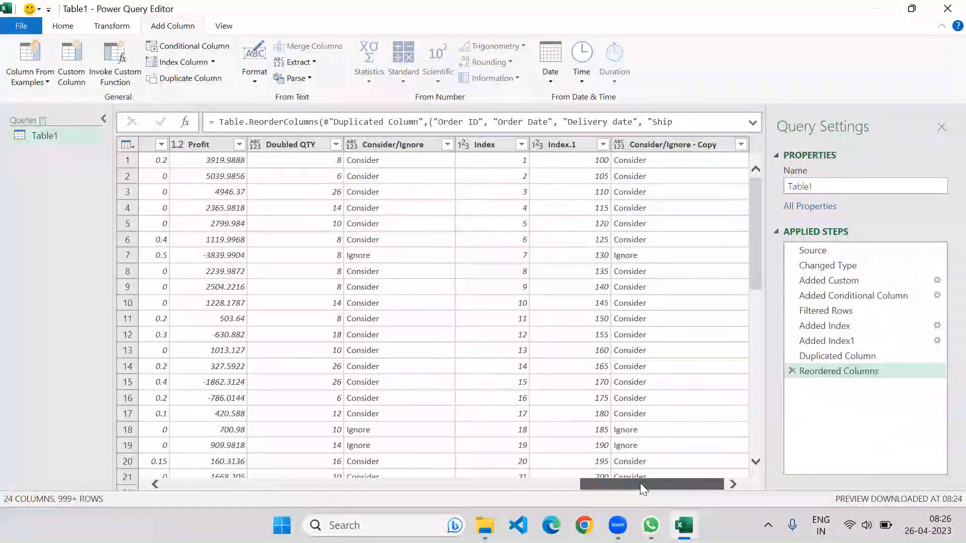
click(312, 62)
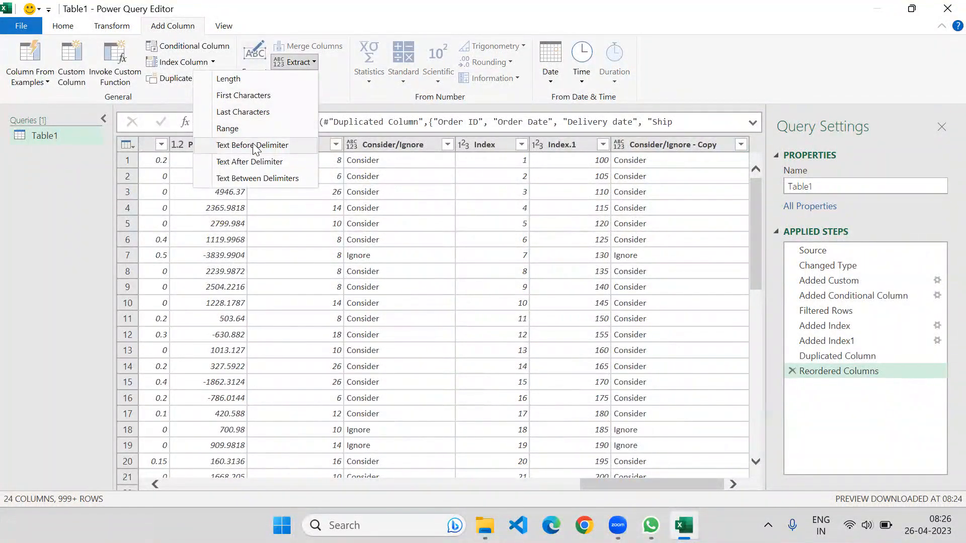
click(332, 85)
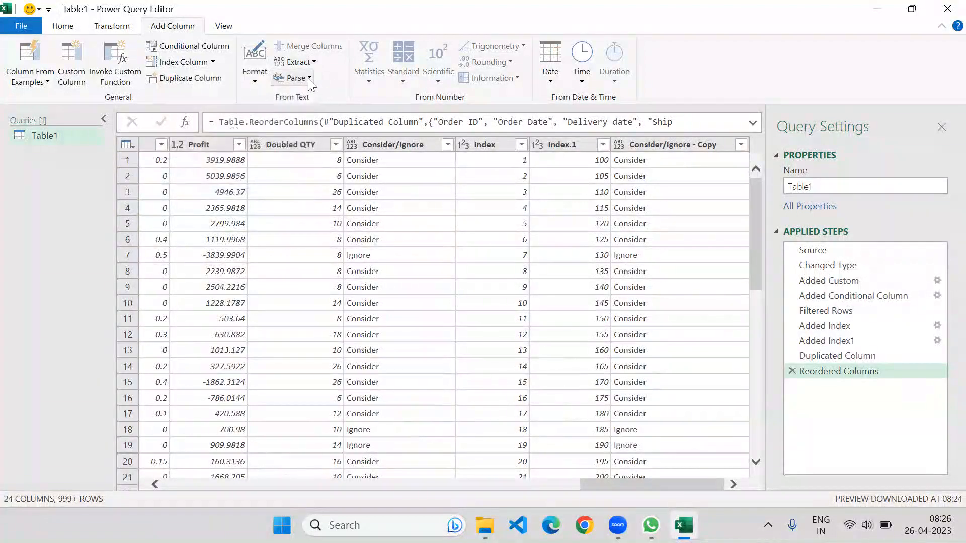
click(307, 78)
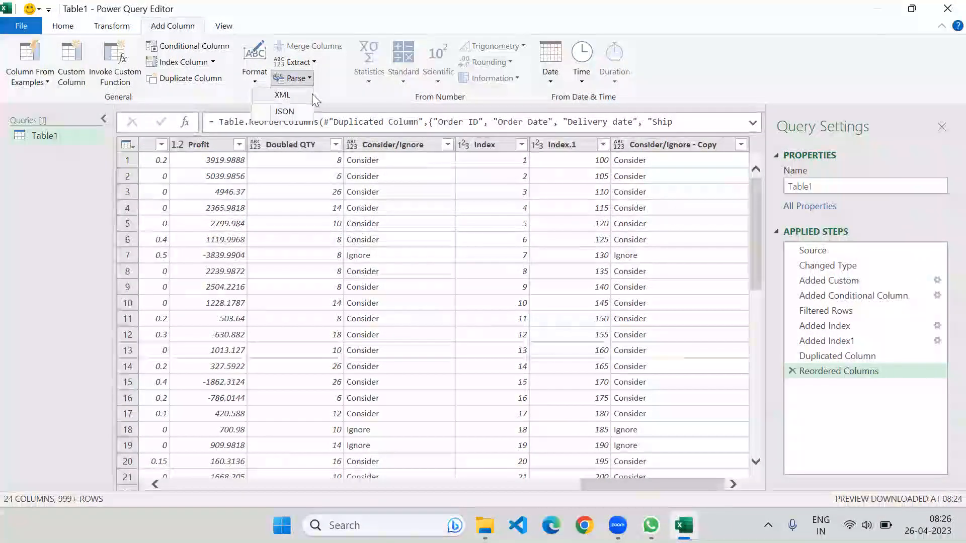
click(337, 93)
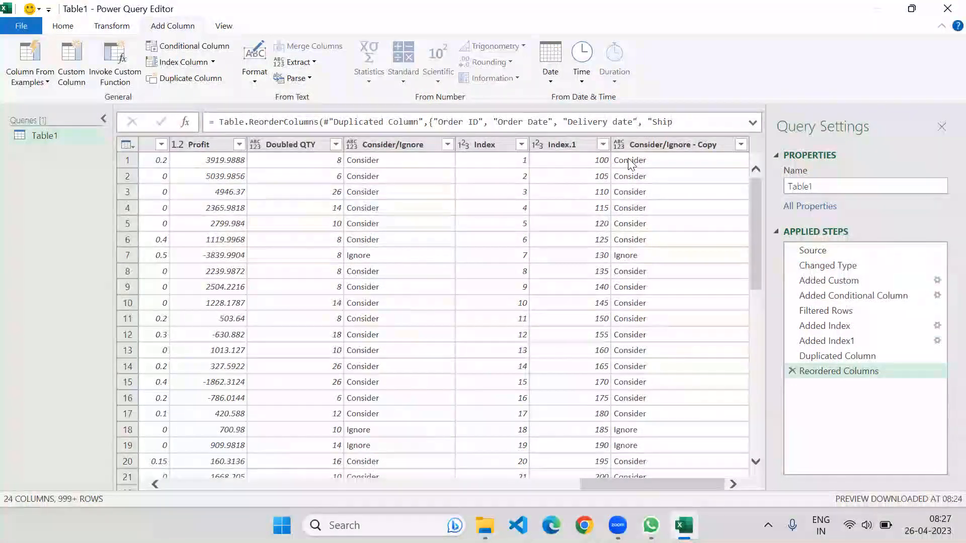
click(312, 78)
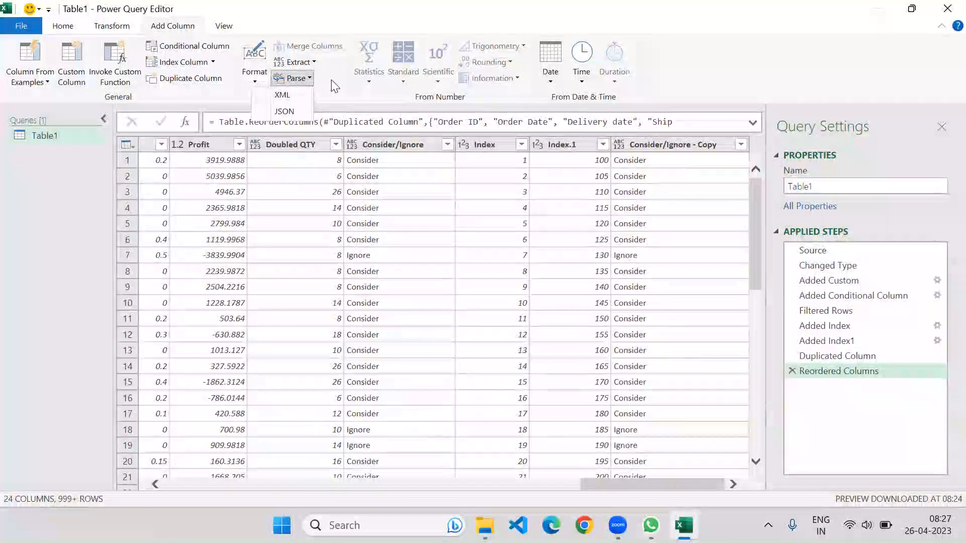
click(331, 80)
Examine the standard math operations available for adding a column based on Sales, compared with the text column Product Name.
drag(622, 483, 60, 483)
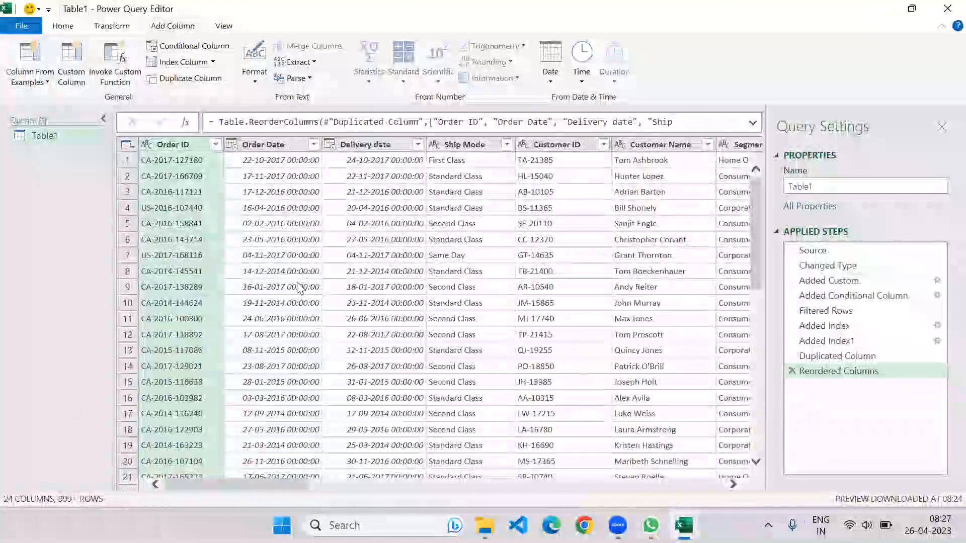
drag(237, 483, 430, 495)
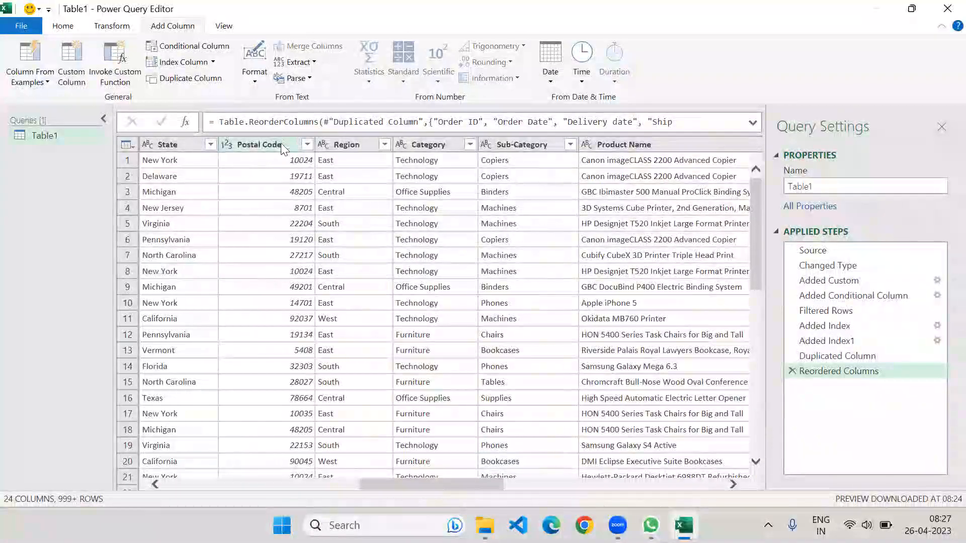
drag(402, 483, 518, 492)
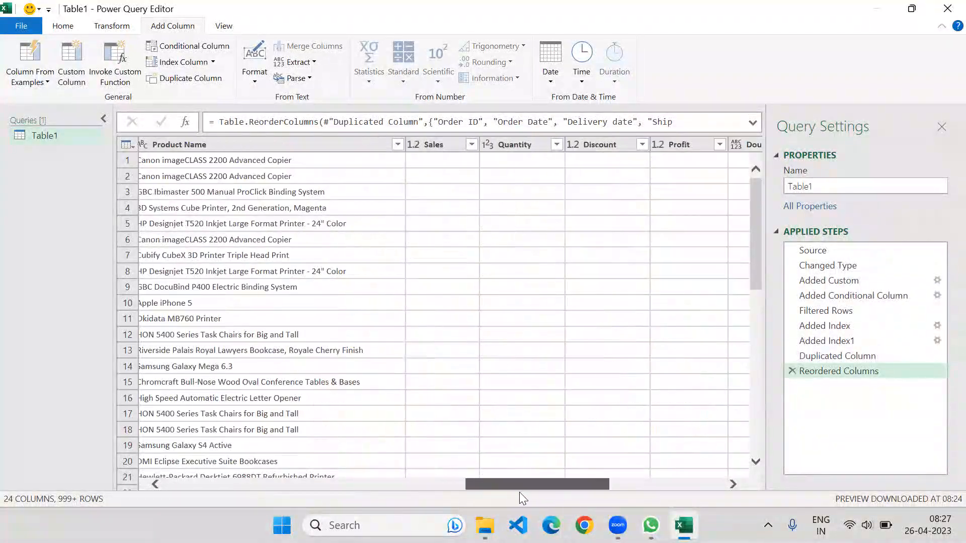
click(388, 143)
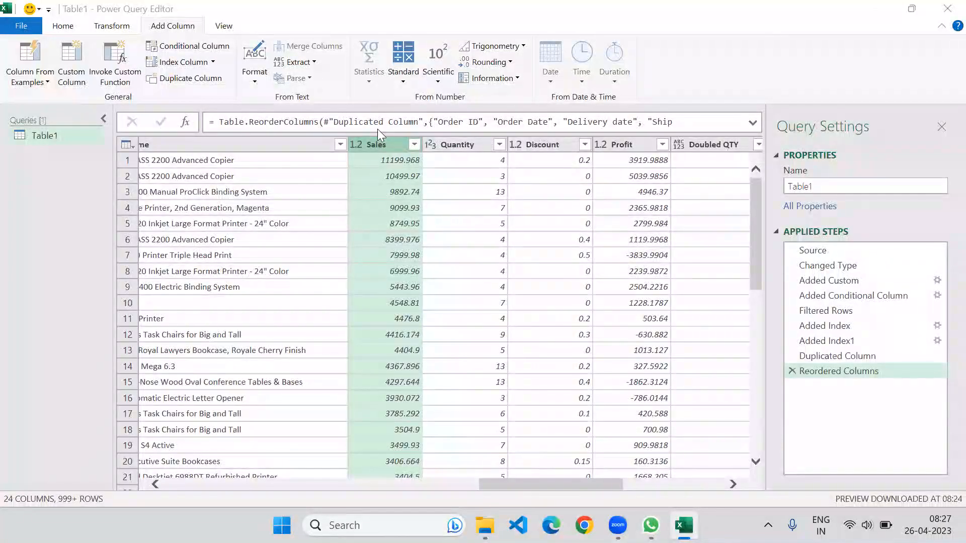
click(454, 141)
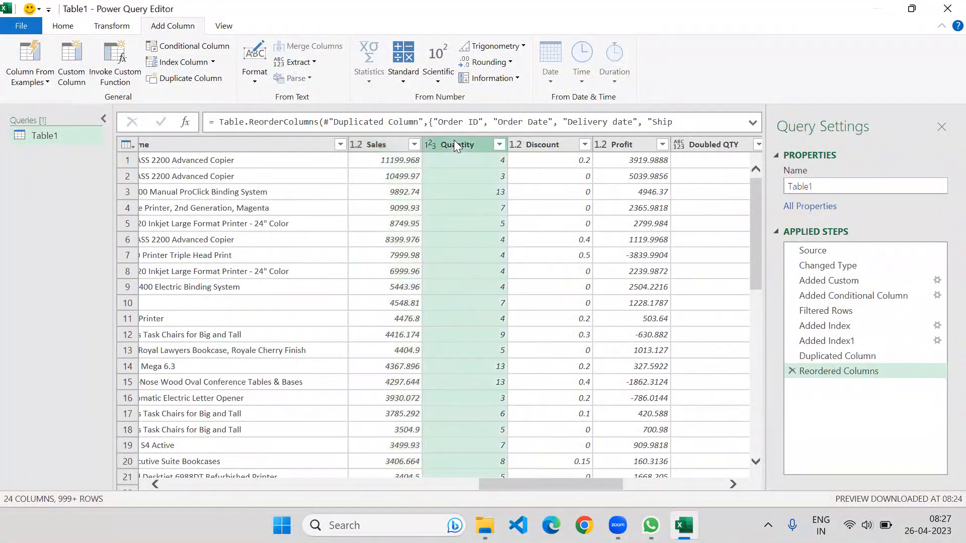
click(385, 143)
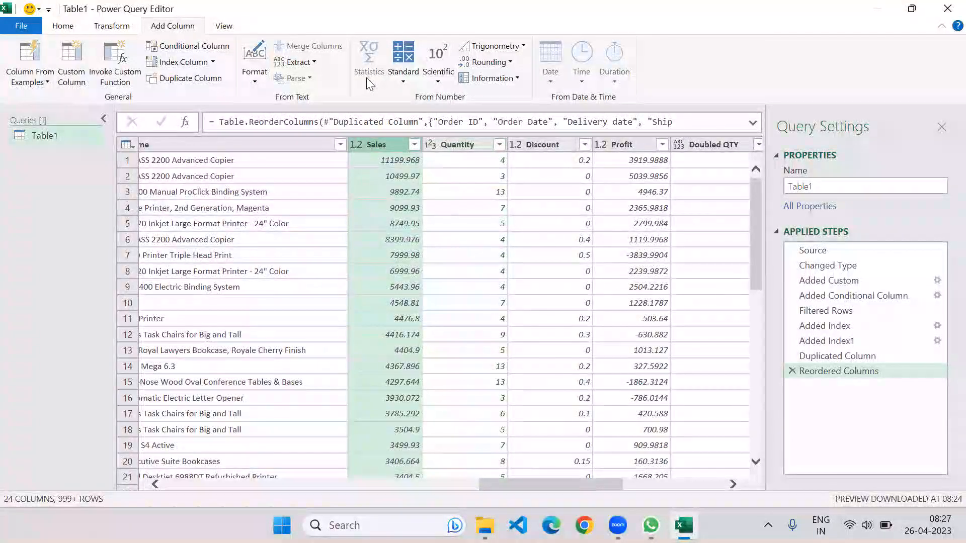
click(398, 80)
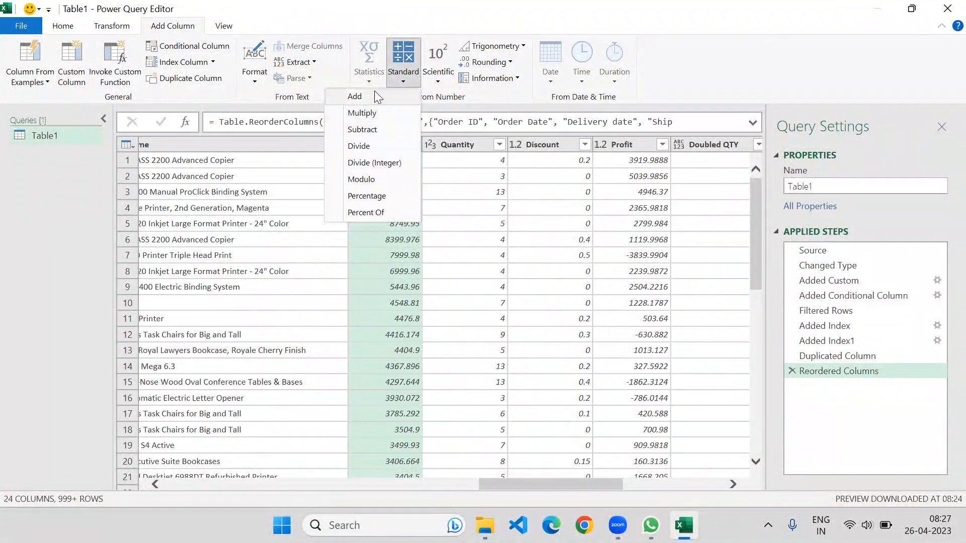
click(284, 145)
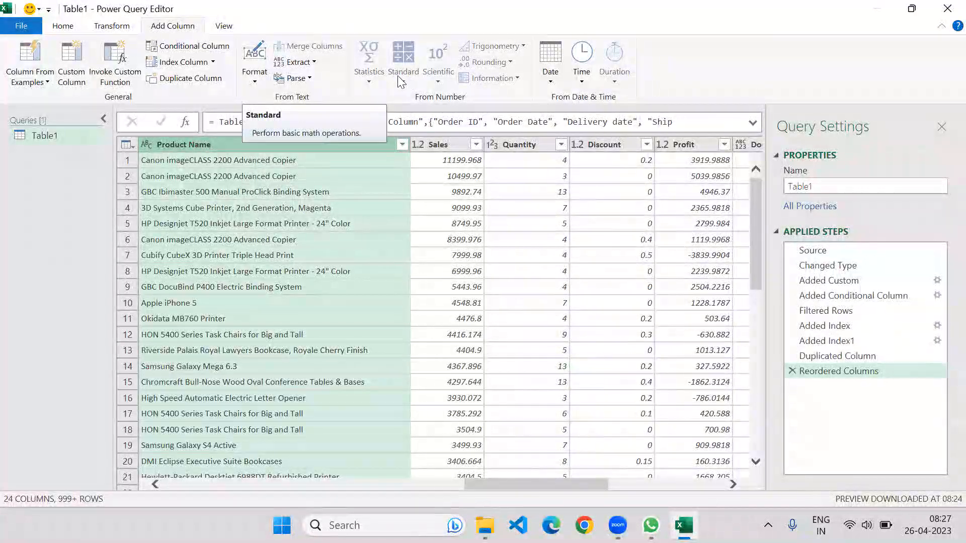
click(432, 144)
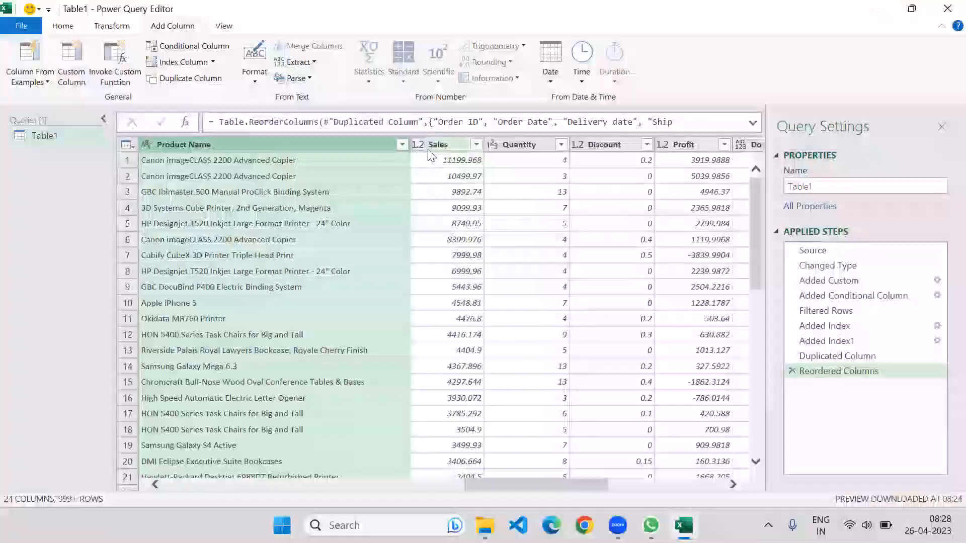
click(405, 75)
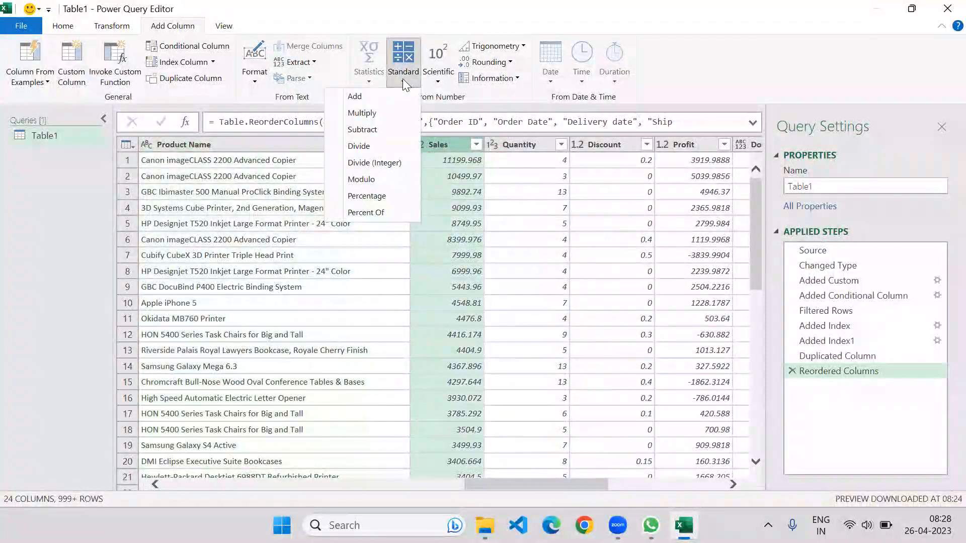
click(112, 29)
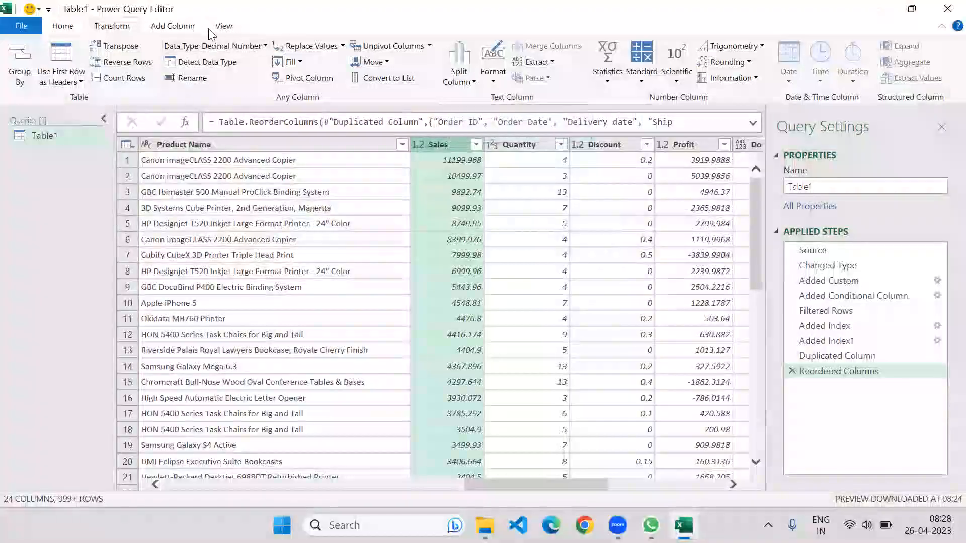
click(194, 26)
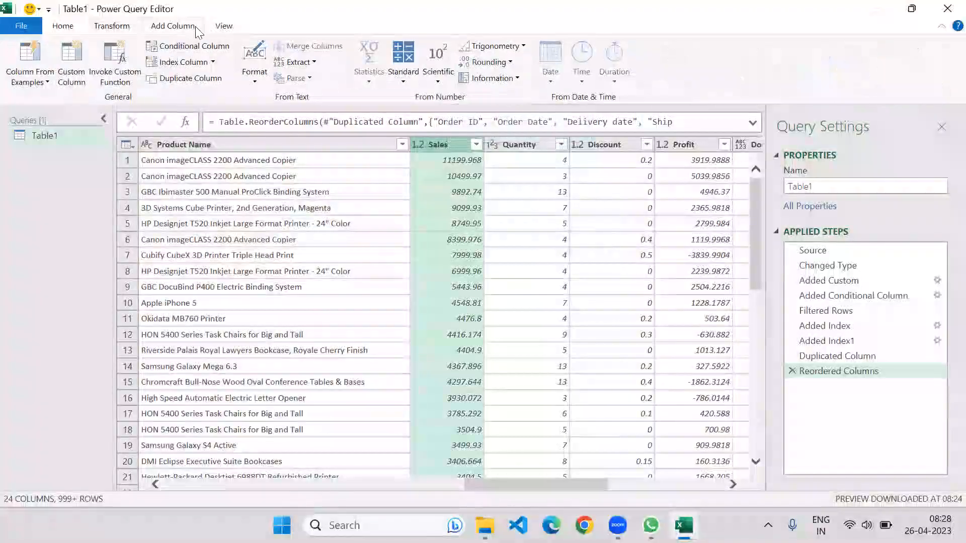
click(402, 79)
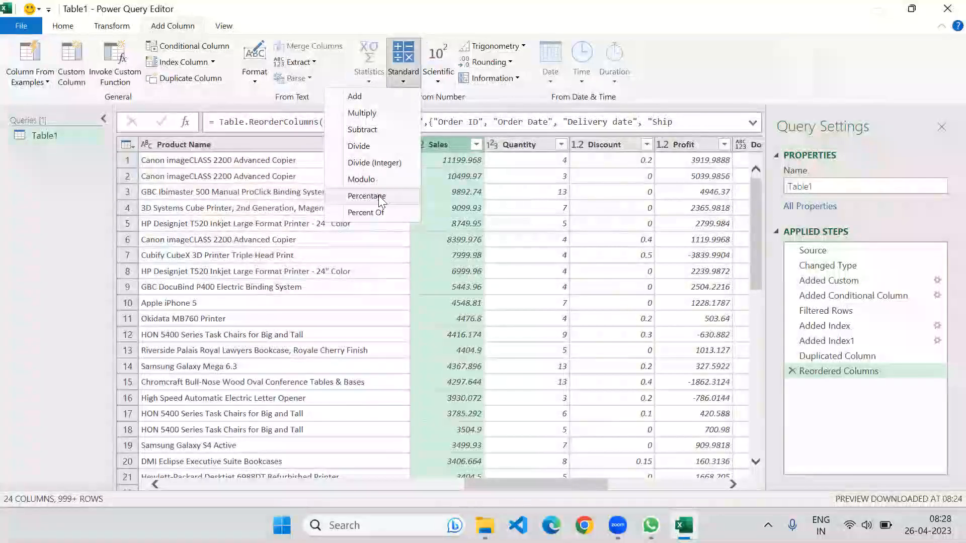
click(504, 95)
Review the scientific, trigonometry and rounding operations available for adding a column based on Sales.
click(438, 73)
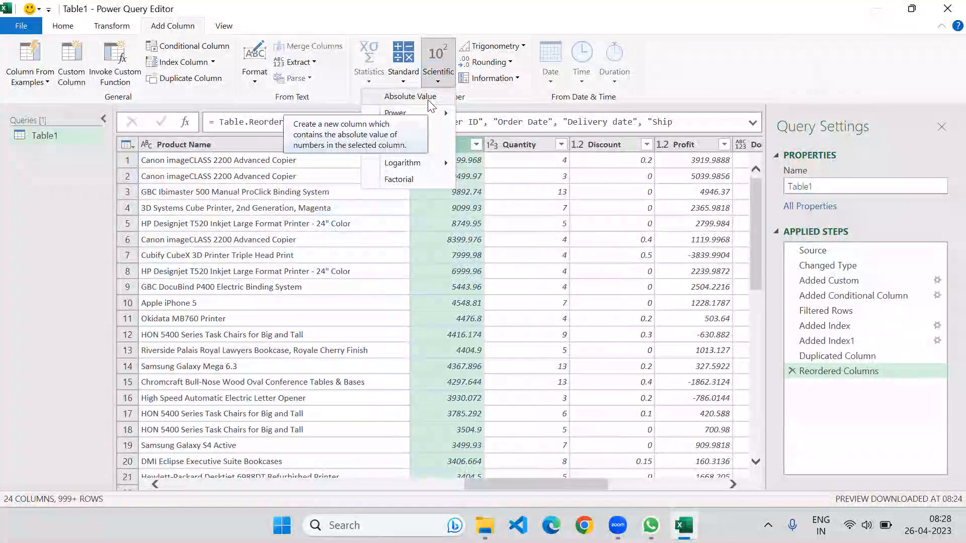
mouse_move(414, 114)
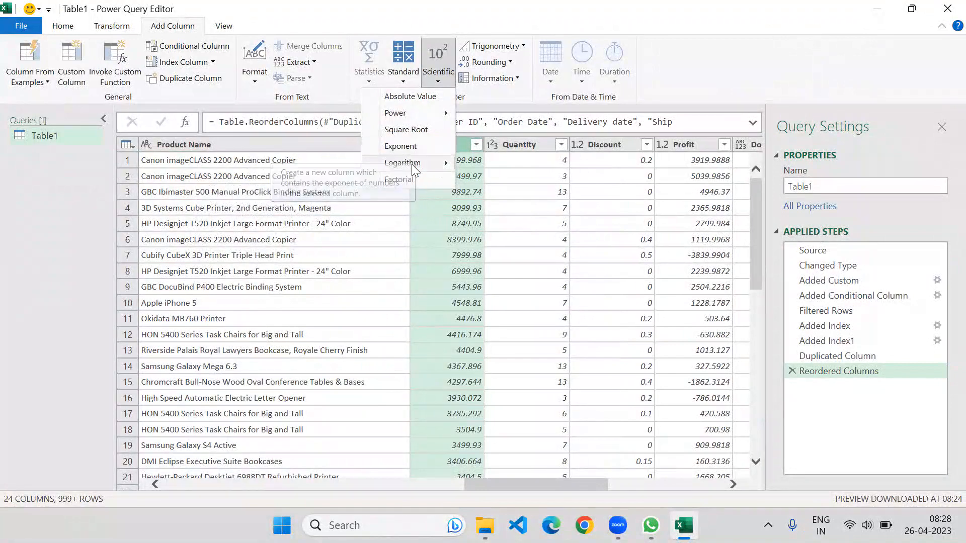
click(489, 88)
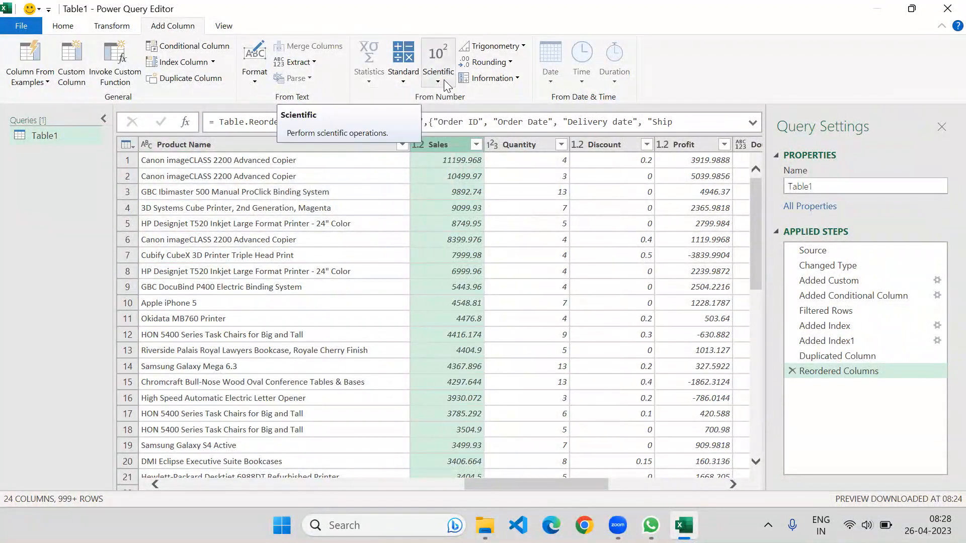
click(523, 46)
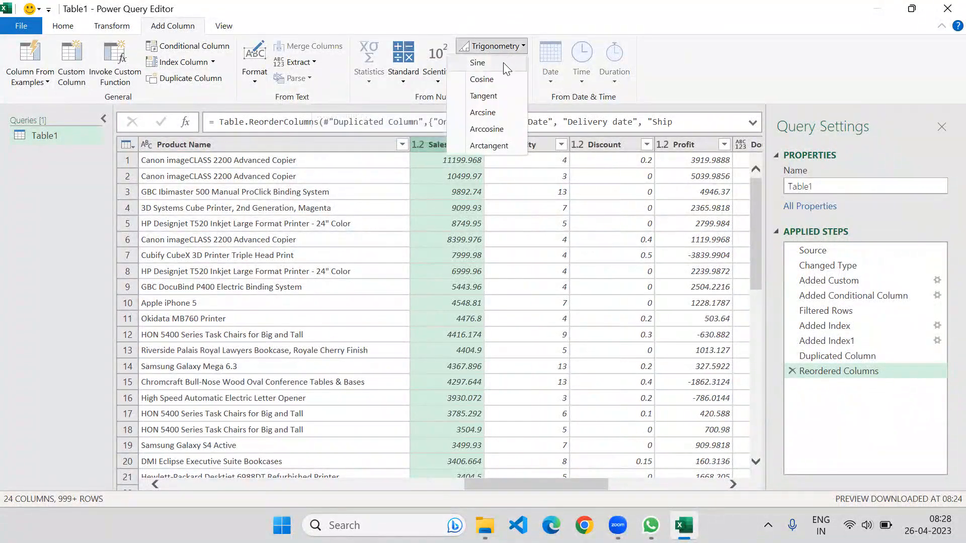
click(736, 66)
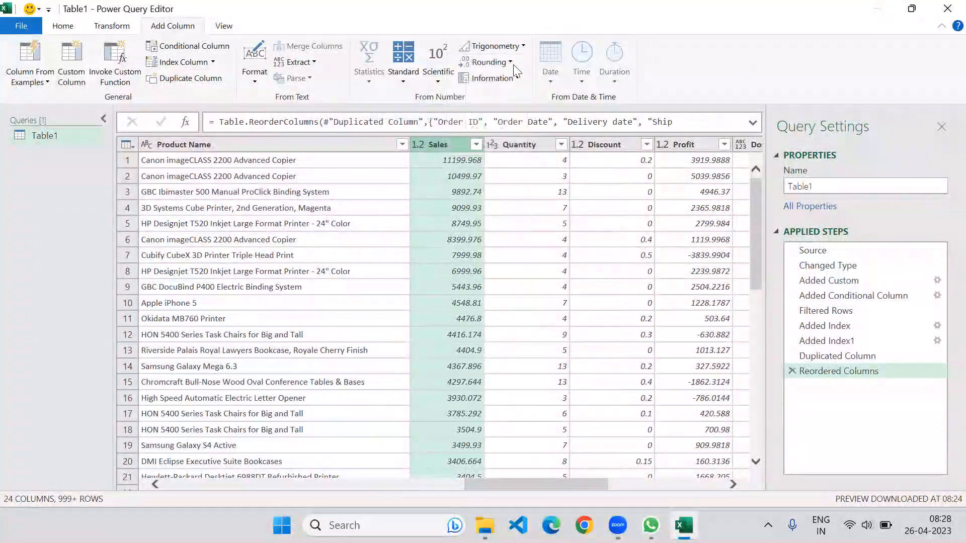
click(510, 62)
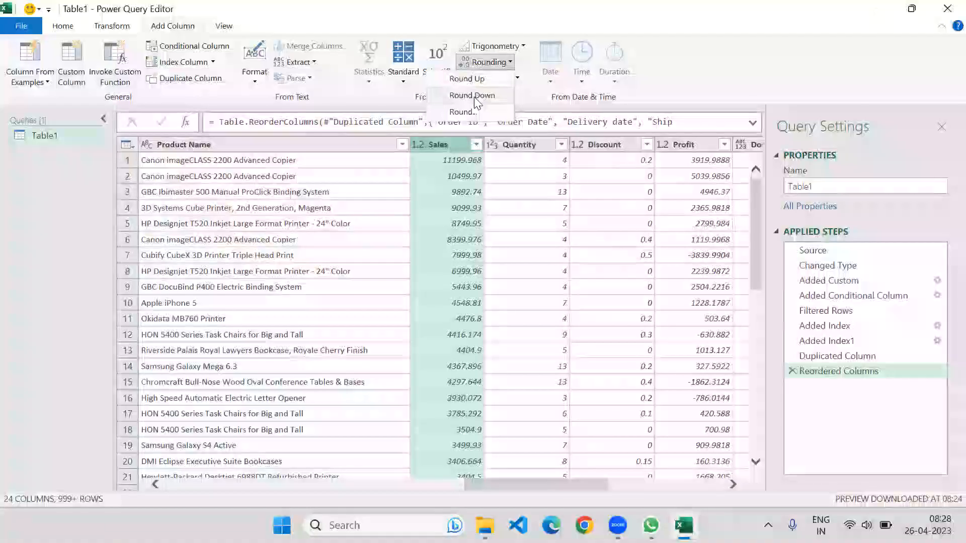
click(724, 69)
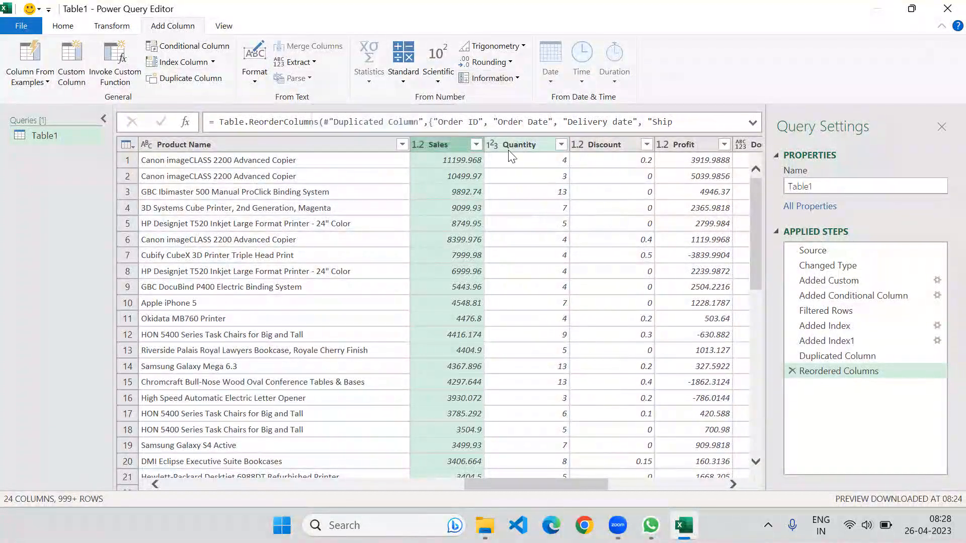
Add an Is Even column based on Quantity, and delete its applied step.
click(509, 145)
click(519, 77)
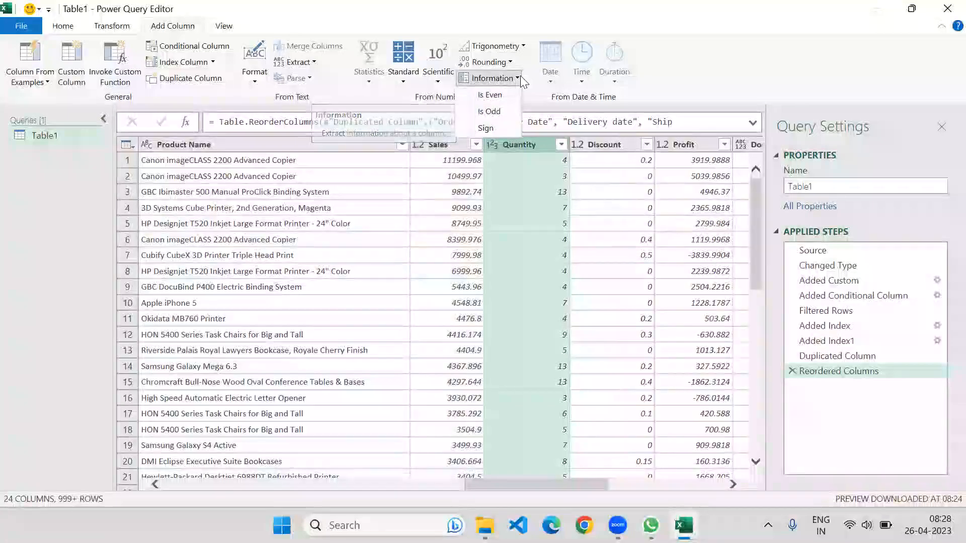
click(493, 95)
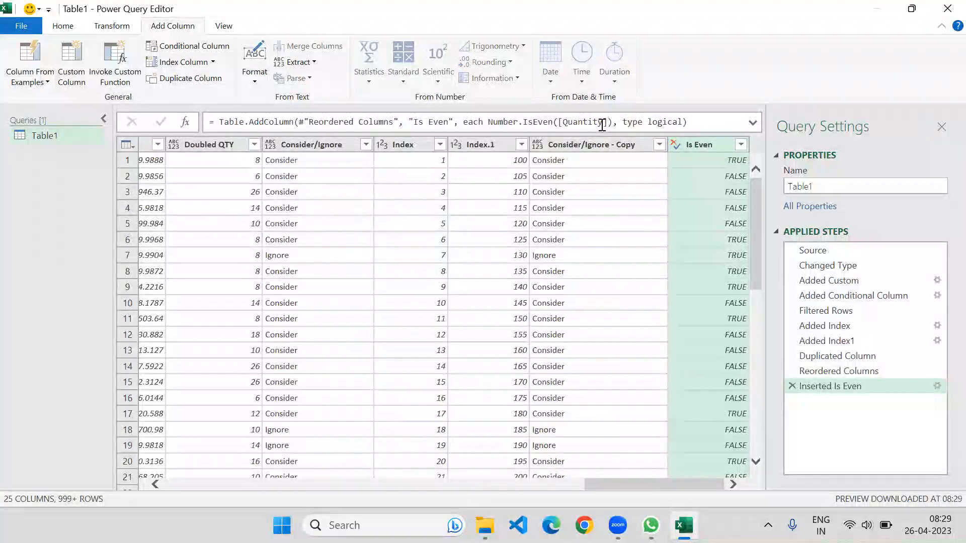
click(791, 386)
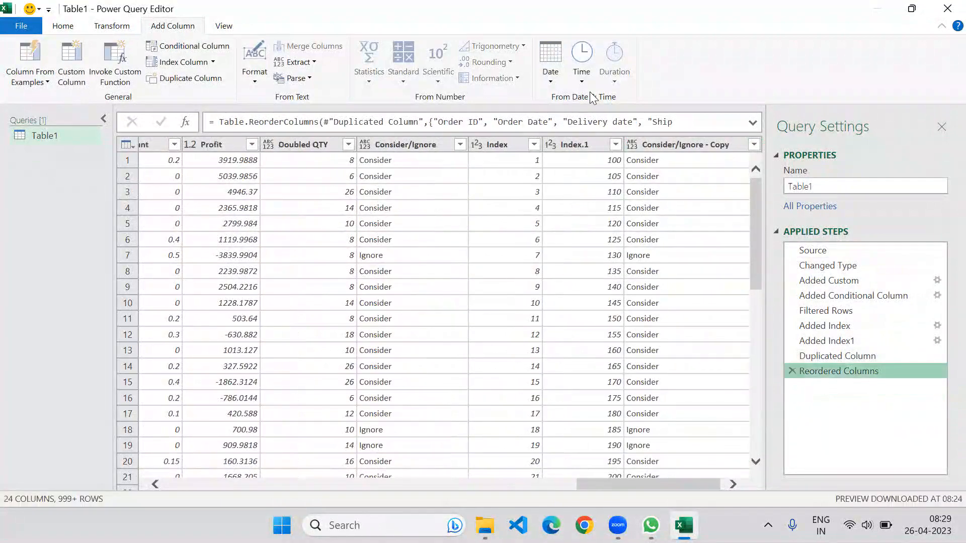
Add a Date Only column extracted from the Order Date column.
drag(609, 485, 86, 493)
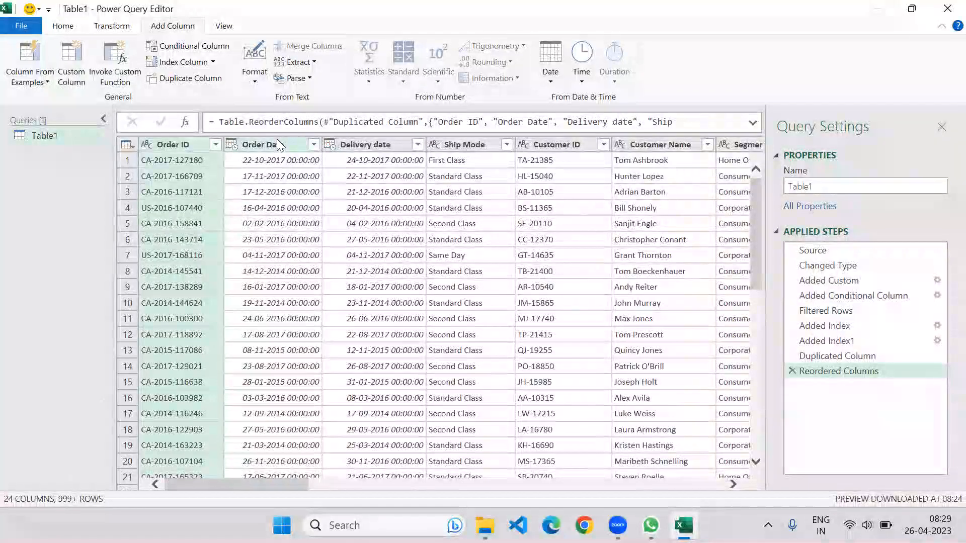
click(277, 143)
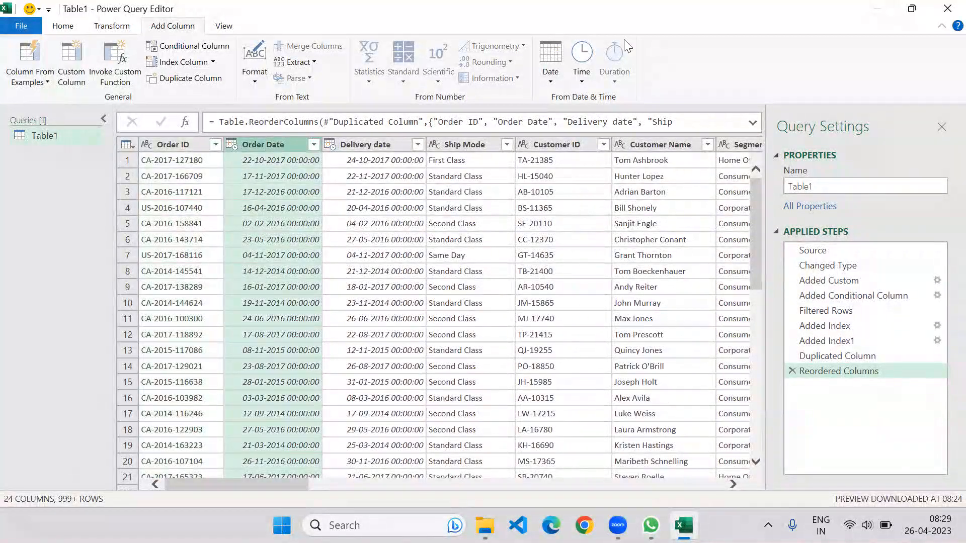
click(550, 80)
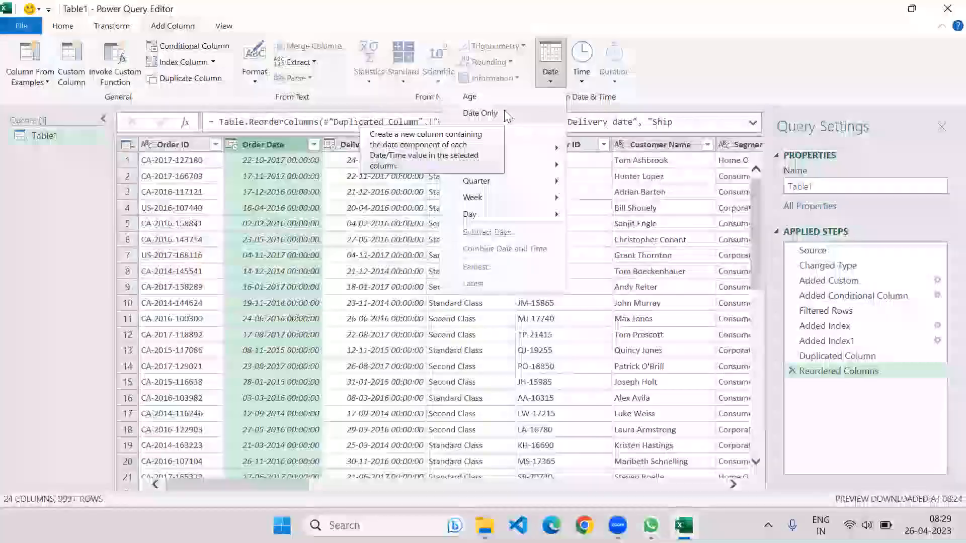
click(504, 111)
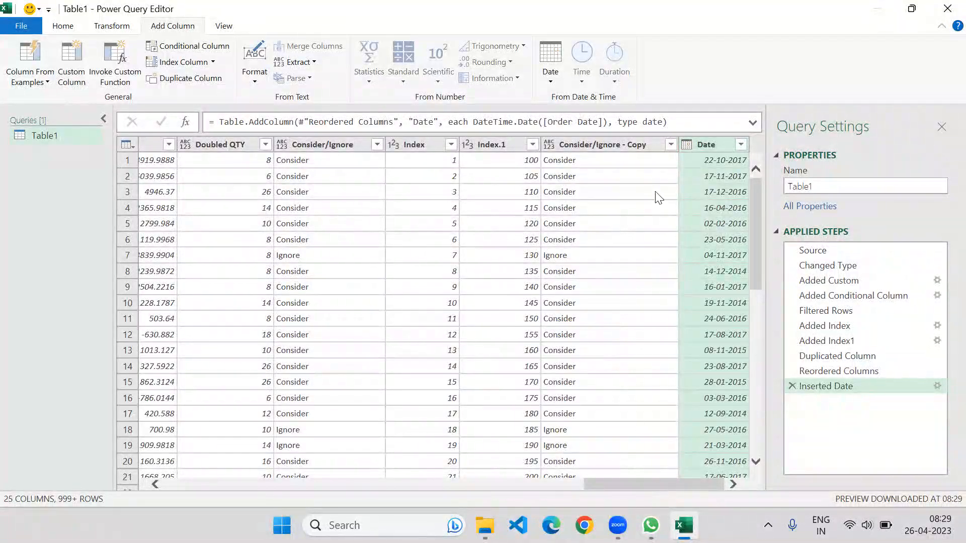
Add a column containing the year of each value in the new Date column.
click(548, 71)
mouse_move(499, 156)
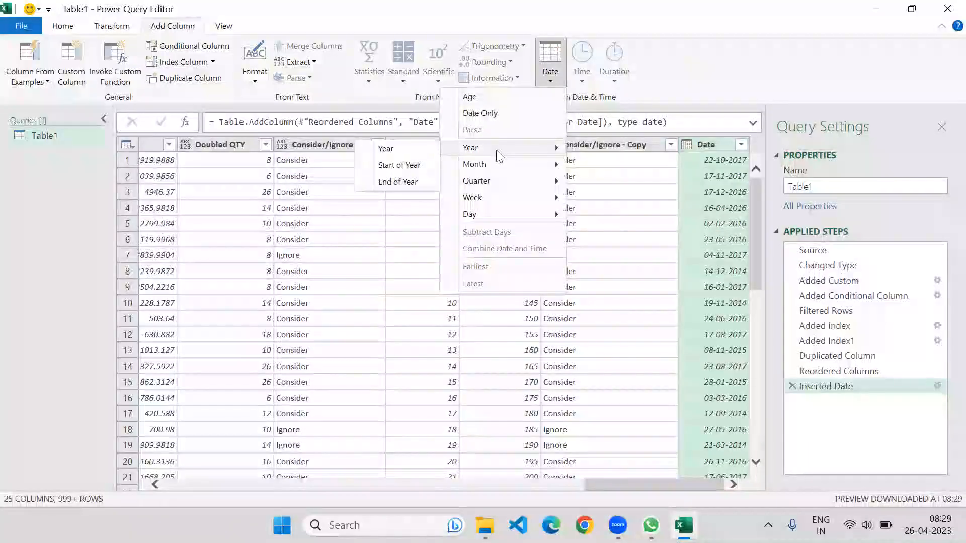
click(410, 148)
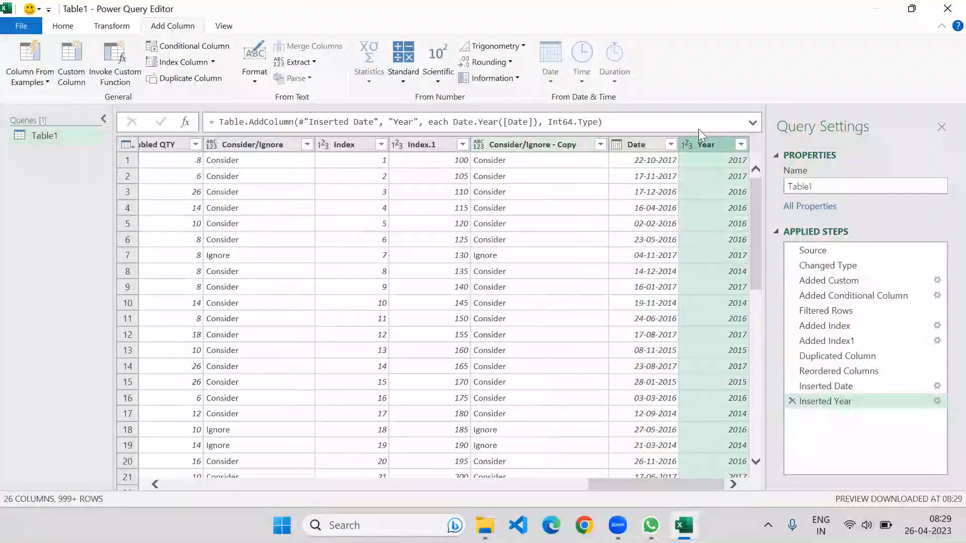
click(681, 143)
click(699, 144)
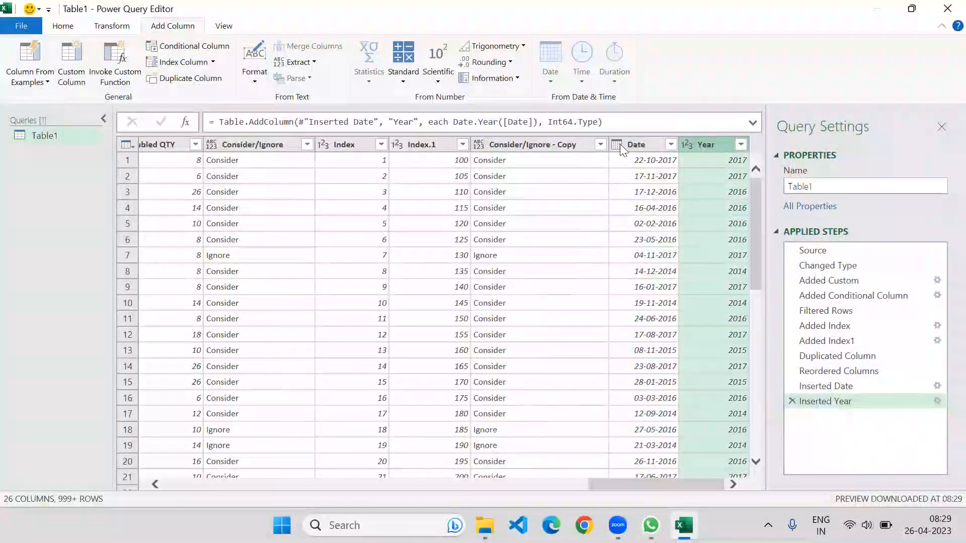
Add a Days in Month column based on the Date column.
click(648, 145)
click(545, 82)
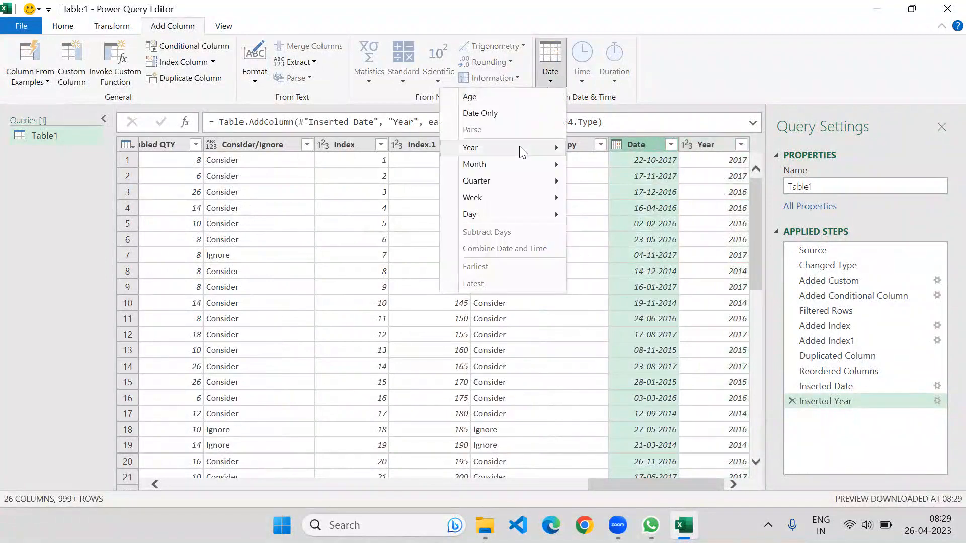
mouse_move(512, 151)
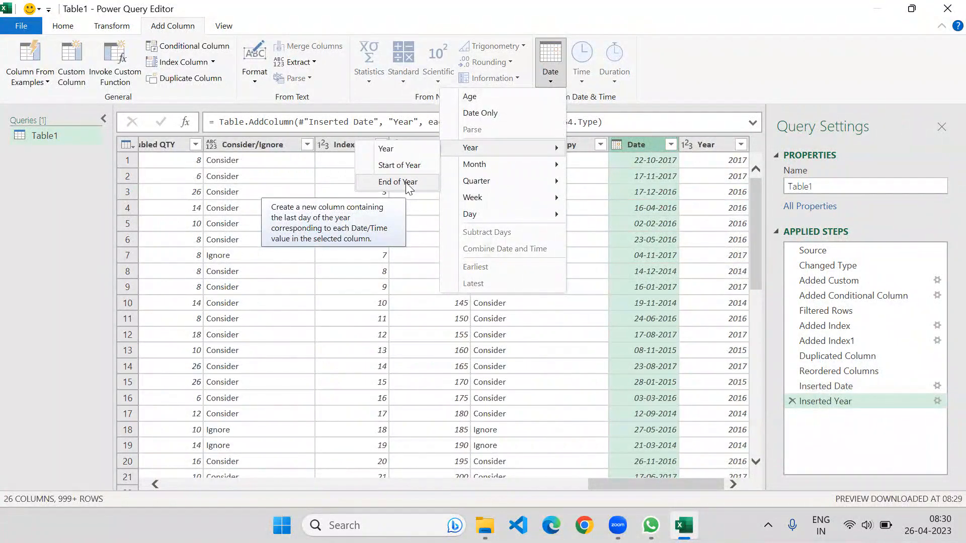
mouse_move(464, 168)
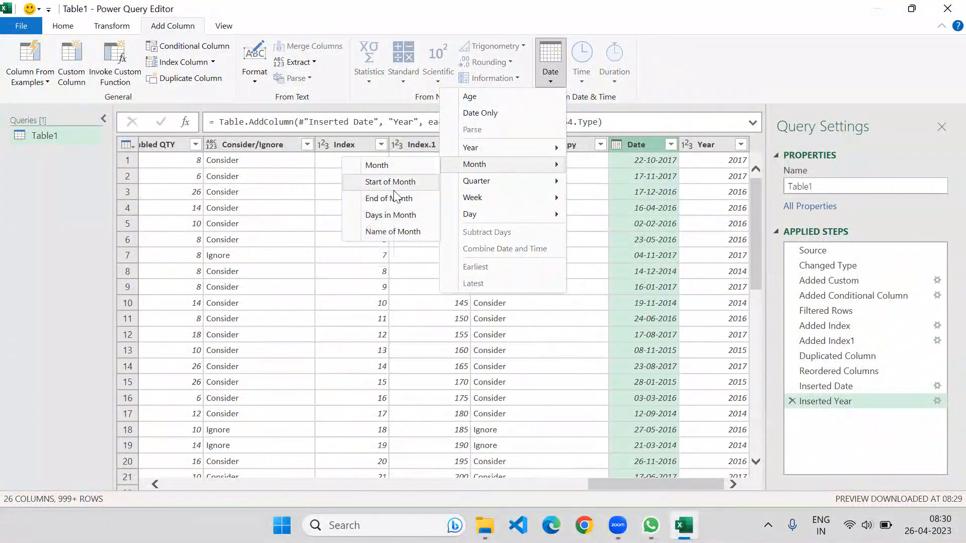
click(410, 219)
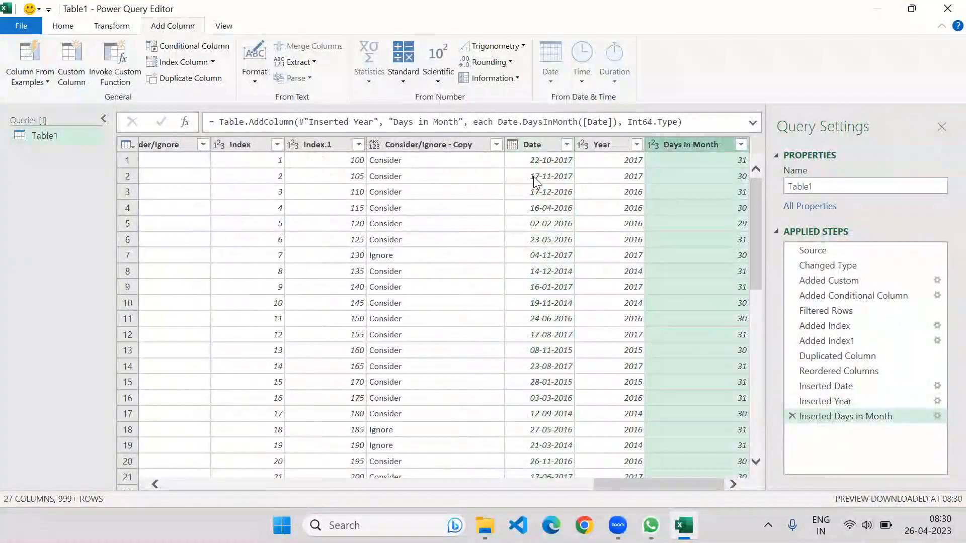
Add a Name of Day column based on the Date column.
click(537, 147)
click(549, 77)
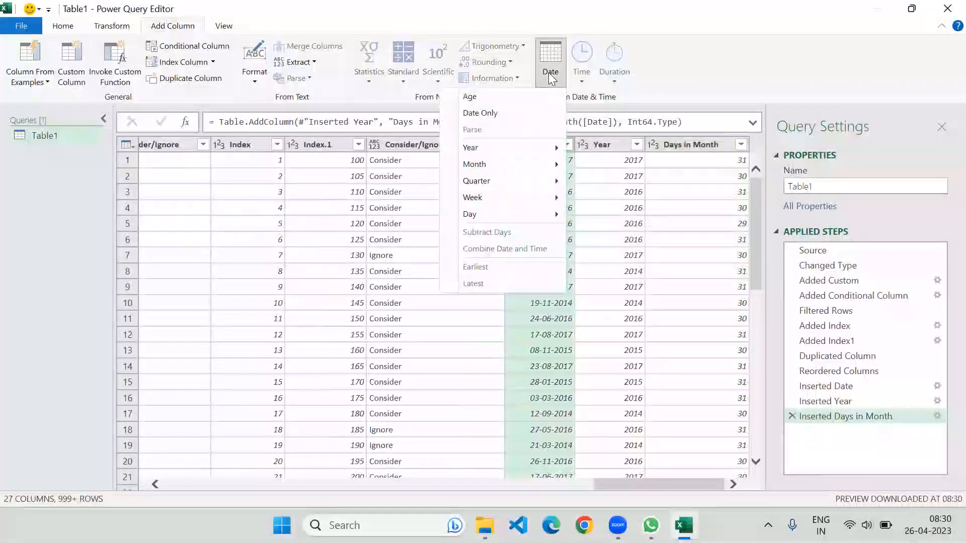
mouse_move(479, 197)
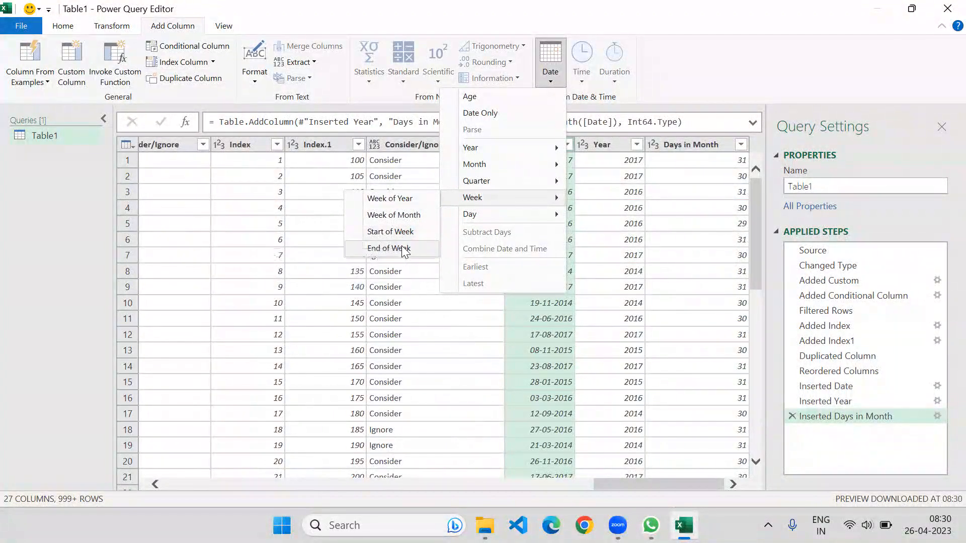
mouse_move(470, 214)
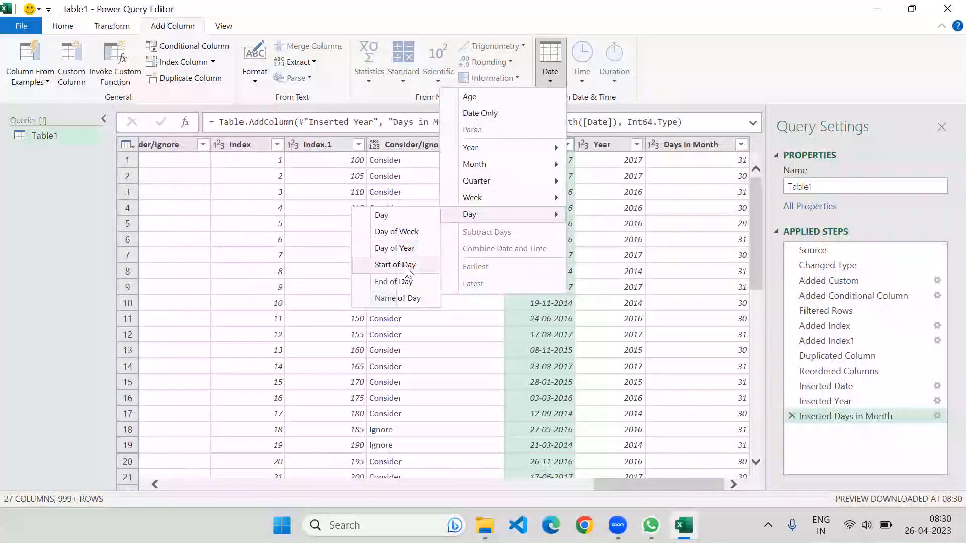
click(388, 299)
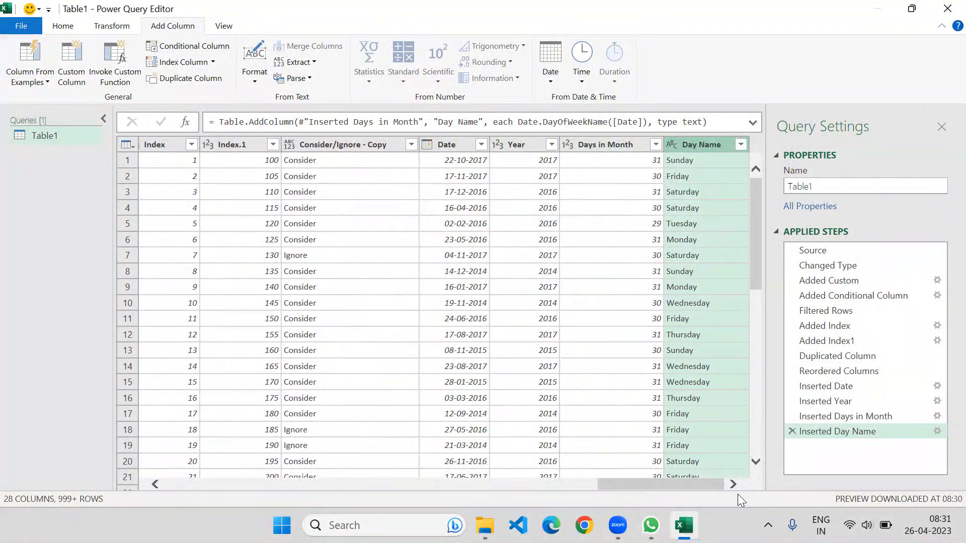
Transform the Date column itself into its year, and delete the resulting applied step.
click(111, 28)
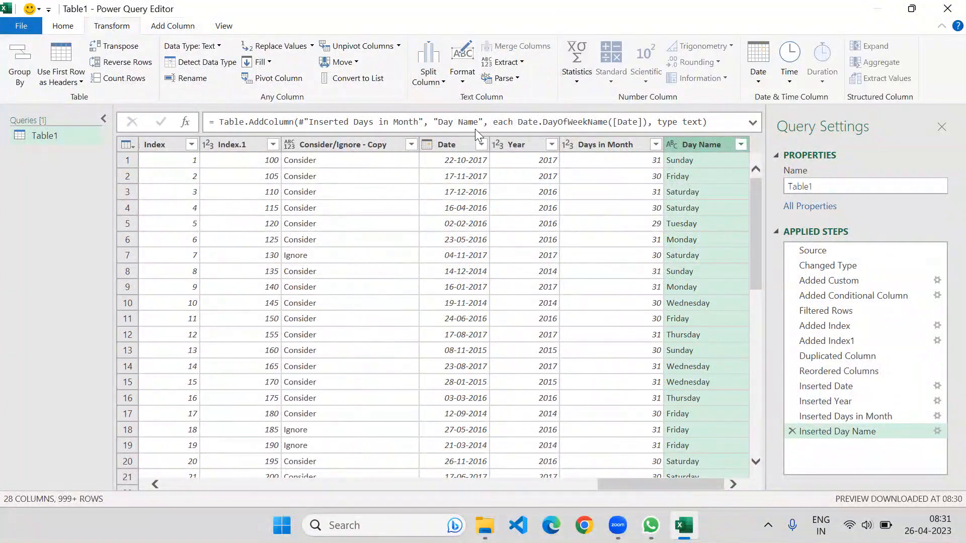
click(455, 145)
click(759, 75)
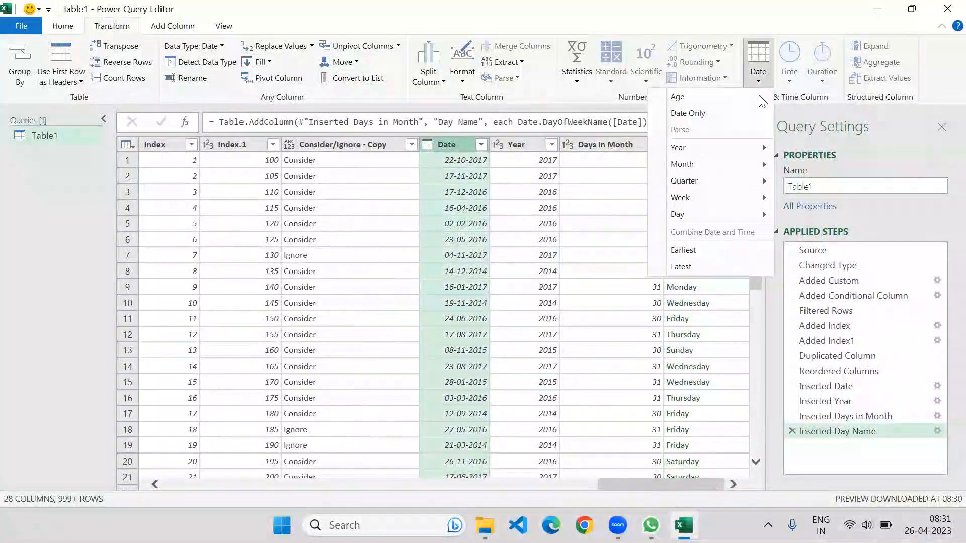
mouse_move(682, 149)
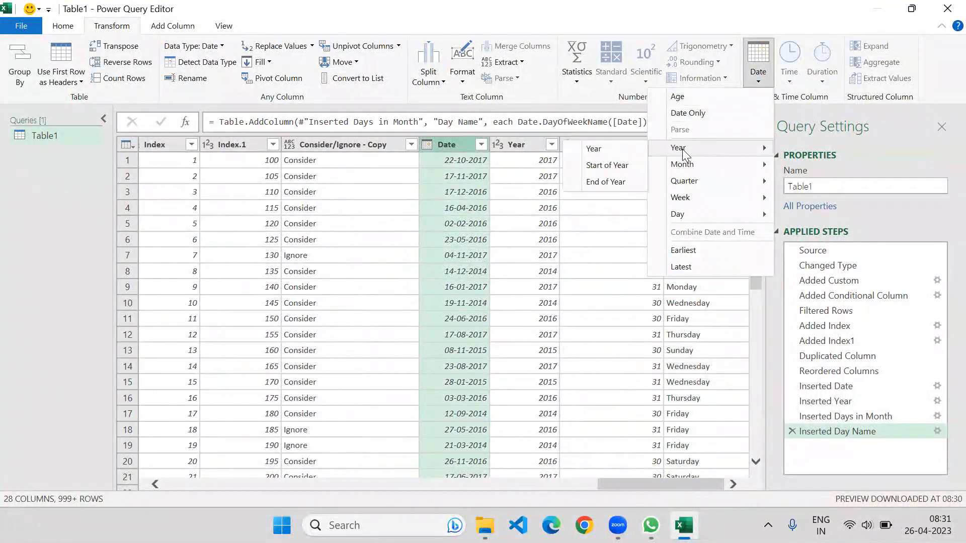
click(620, 148)
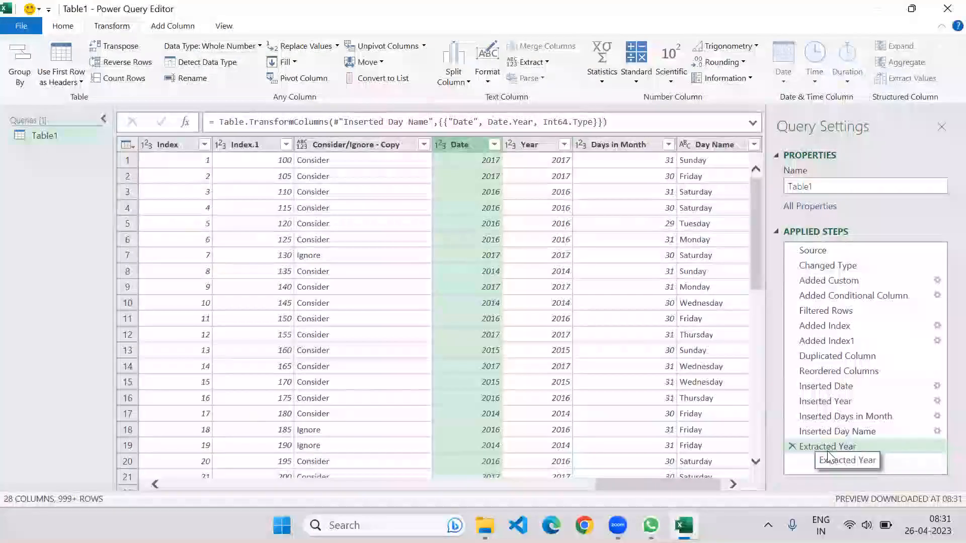
click(793, 446)
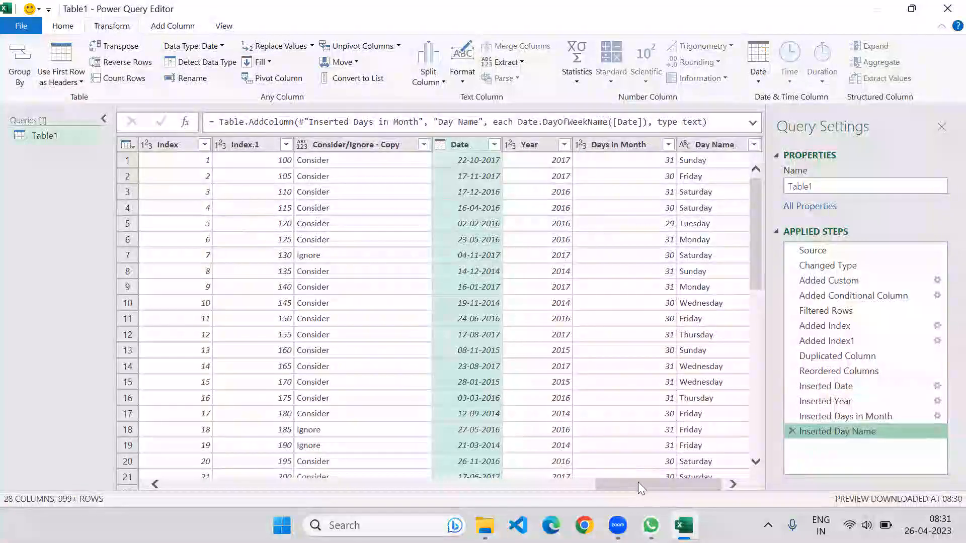
Examine the day options for a new column from Date and the time options for one from Order Date.
click(194, 31)
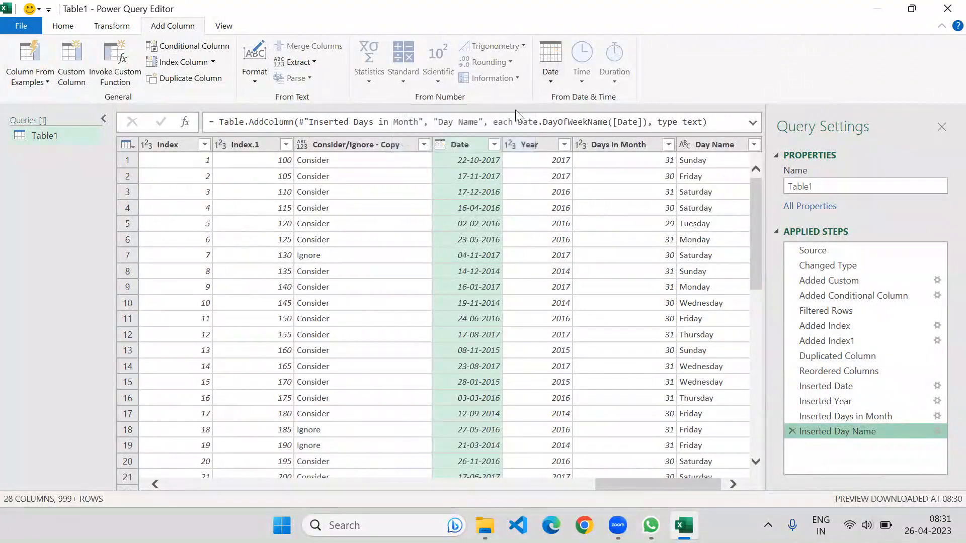
click(552, 77)
mouse_move(511, 208)
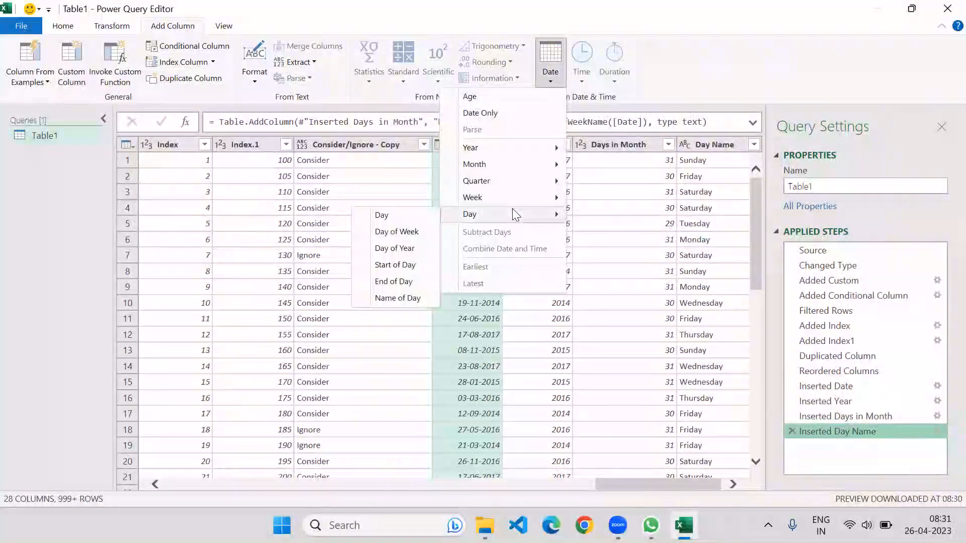
click(641, 482)
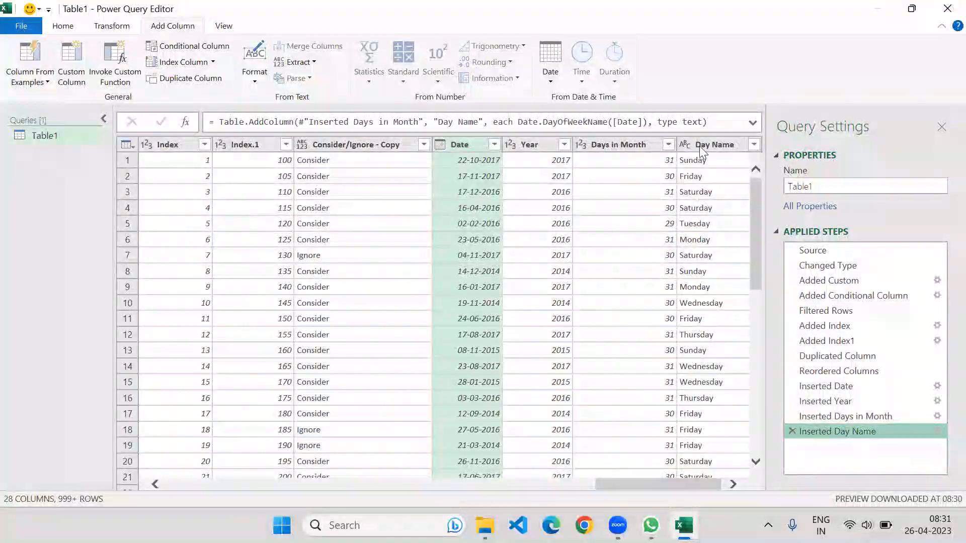
click(702, 150)
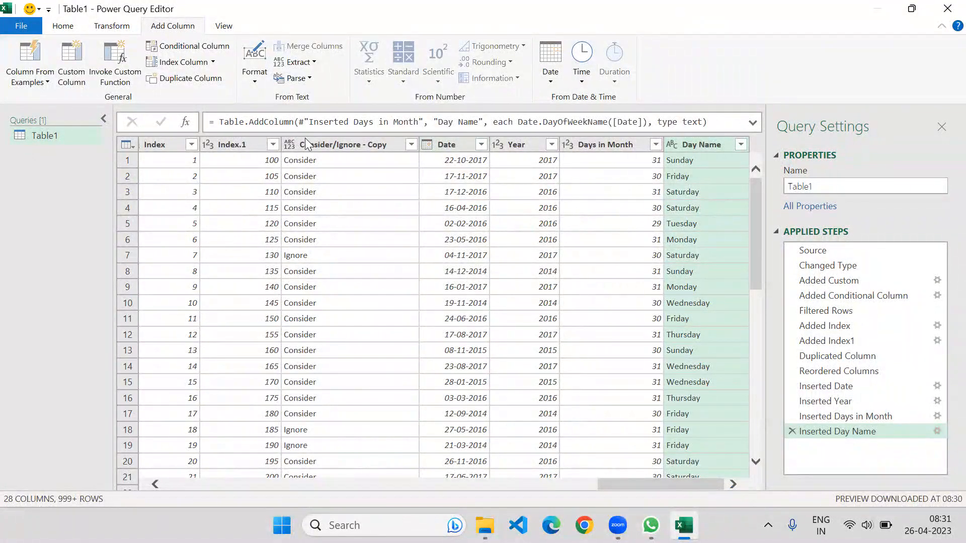
drag(634, 484, 171, 484)
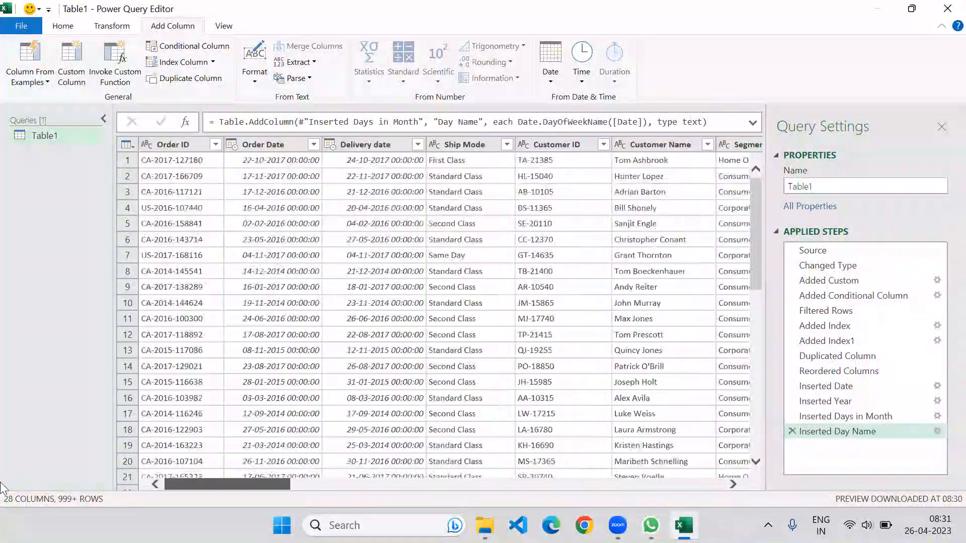
click(271, 145)
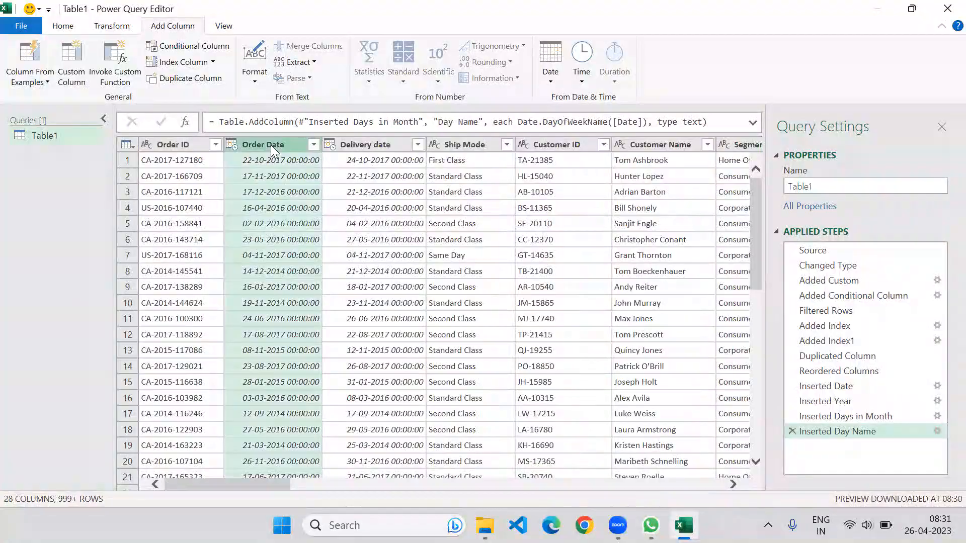
click(587, 81)
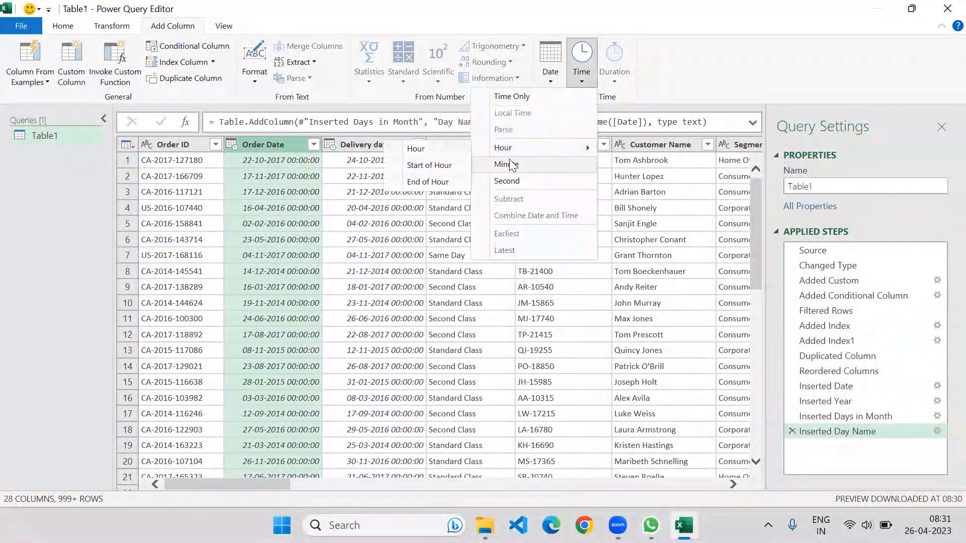
click(702, 79)
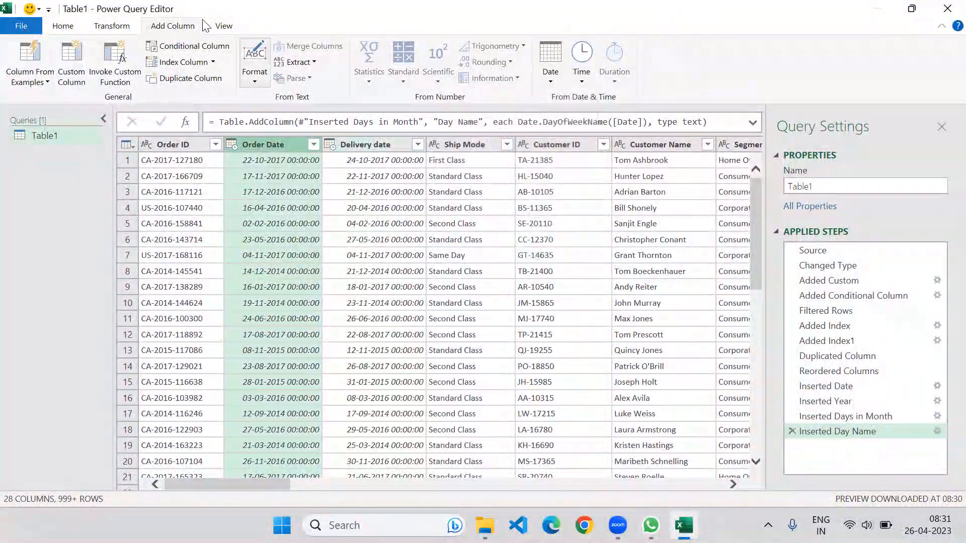
Hide the Query Settings pane and the formula bar, and try the monospaced option for the data preview.
click(222, 26)
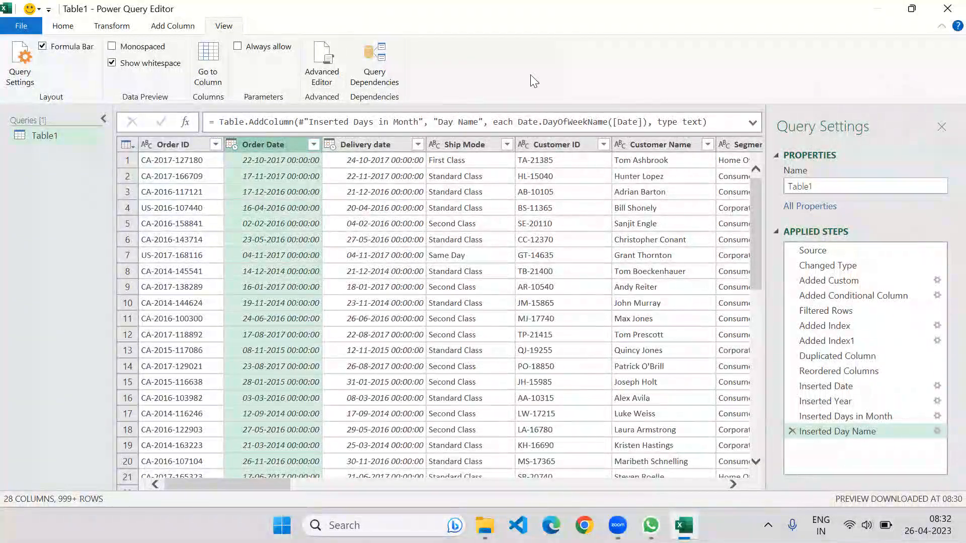
click(20, 61)
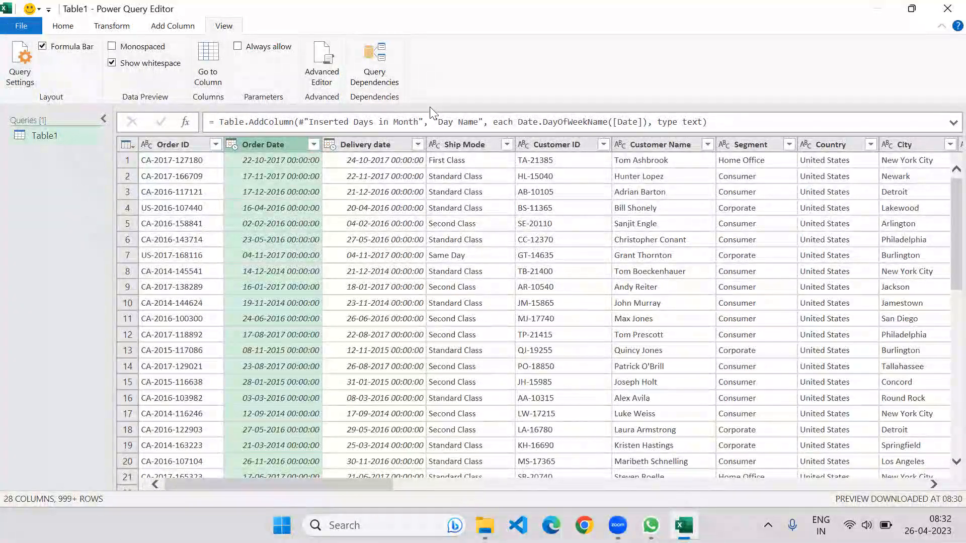
click(54, 45)
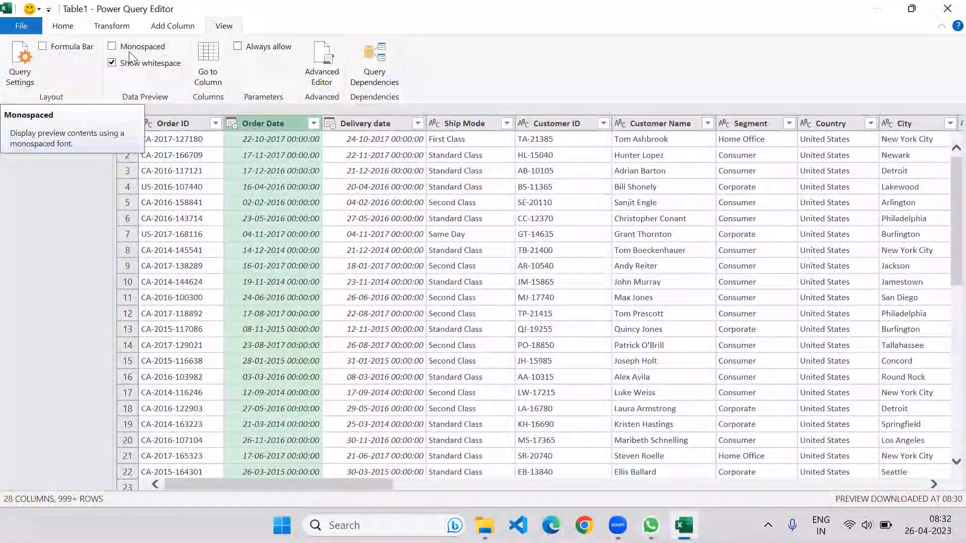
click(130, 51)
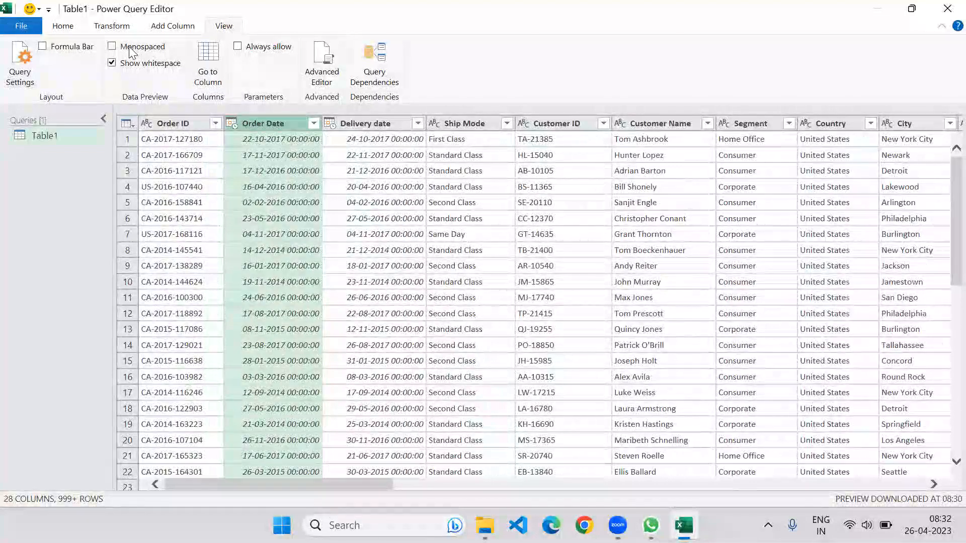
click(129, 47)
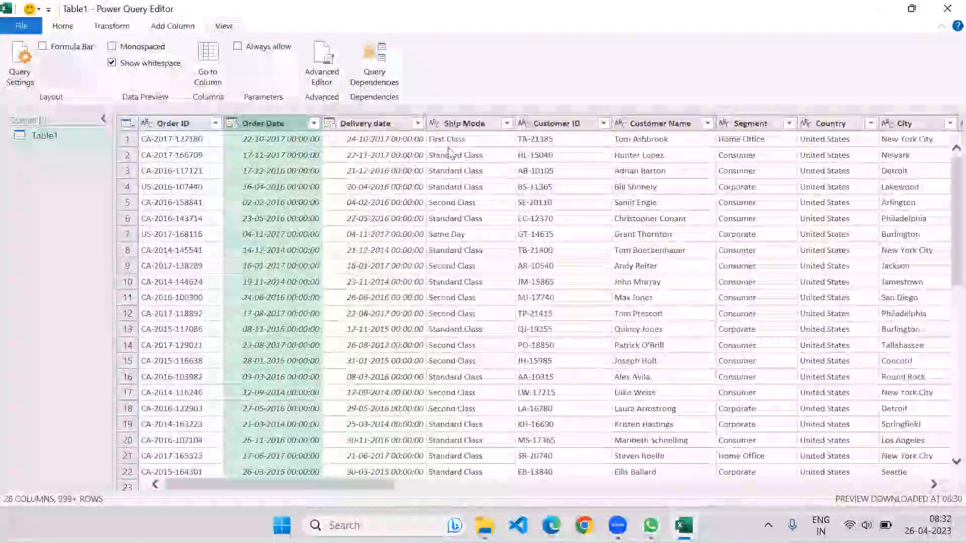
Use Go to Column to find the Category column, and return to the first columns of the table.
click(200, 70)
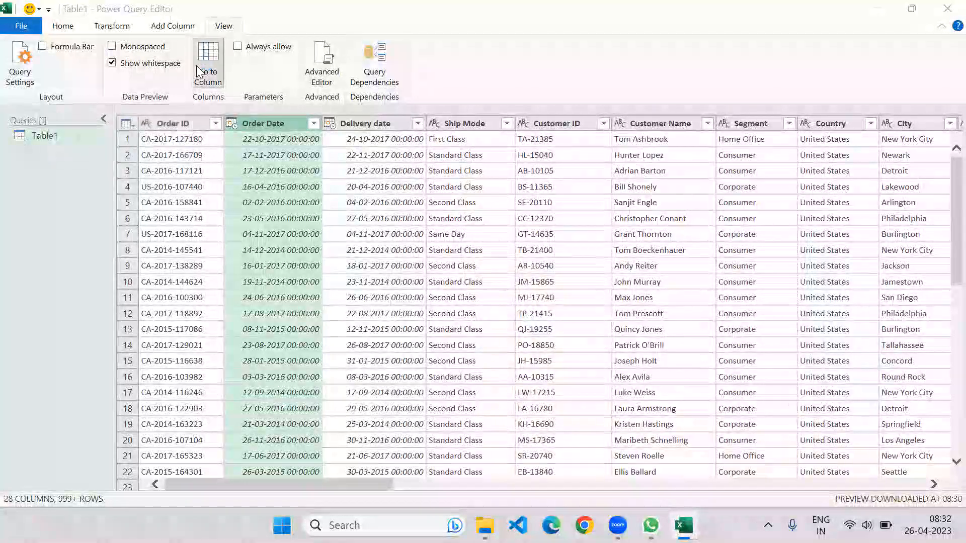
click(447, 259)
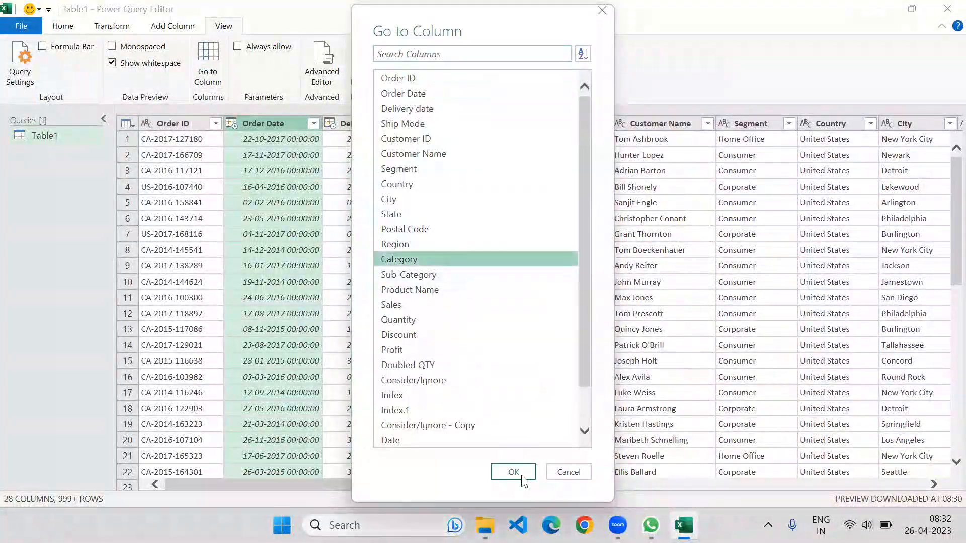
click(513, 472)
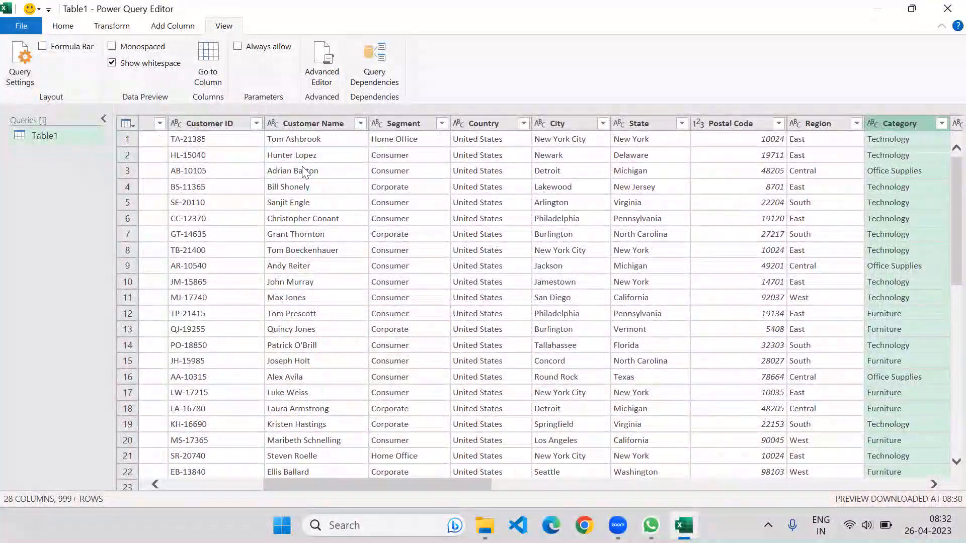
drag(347, 486, 1, 483)
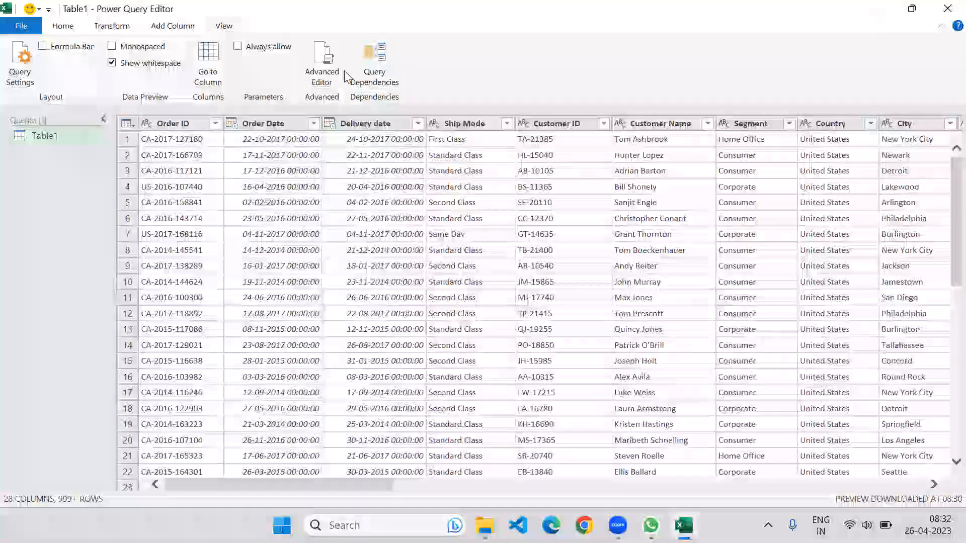
Examine the complete M code of the Table1 query in the Advanced Editor, selecting it from let to the last line.
click(336, 68)
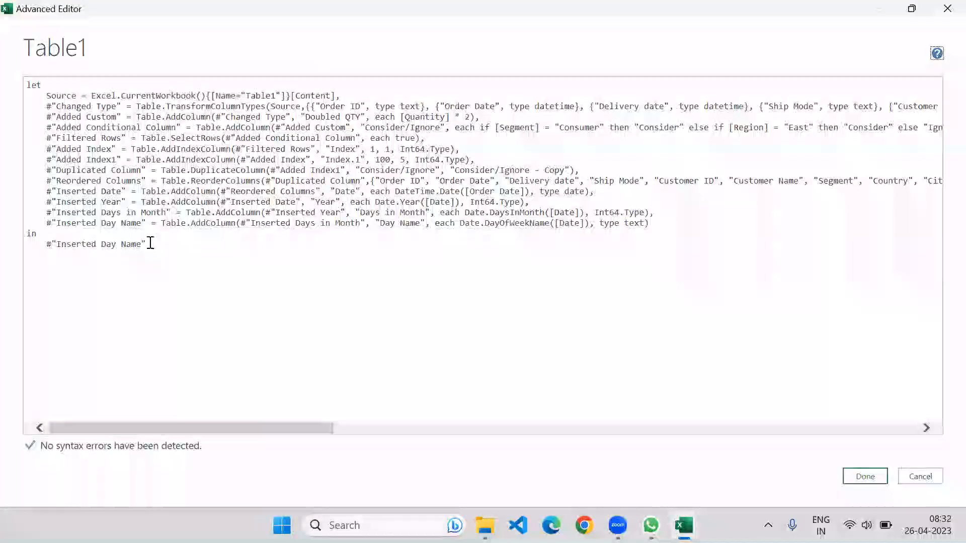
drag(149, 251, 13, 61)
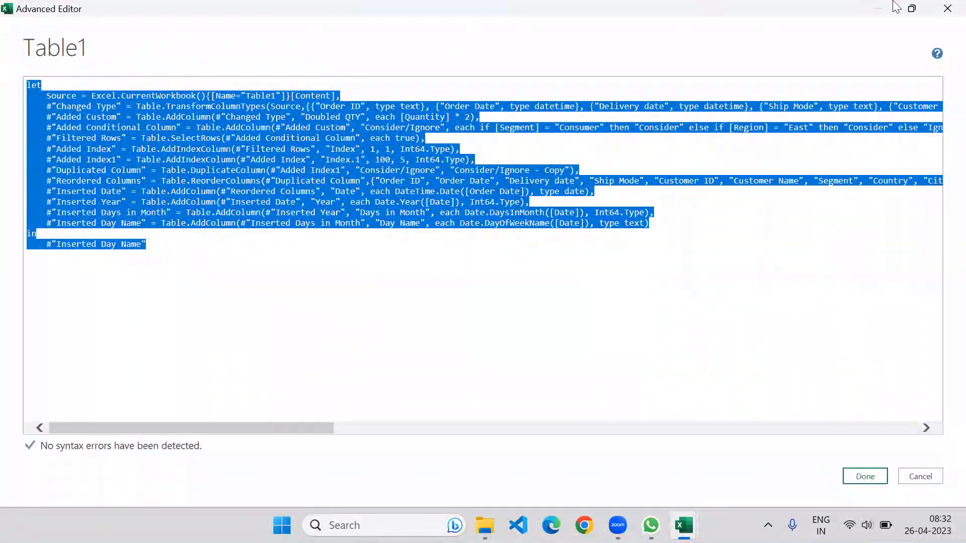
click(934, 9)
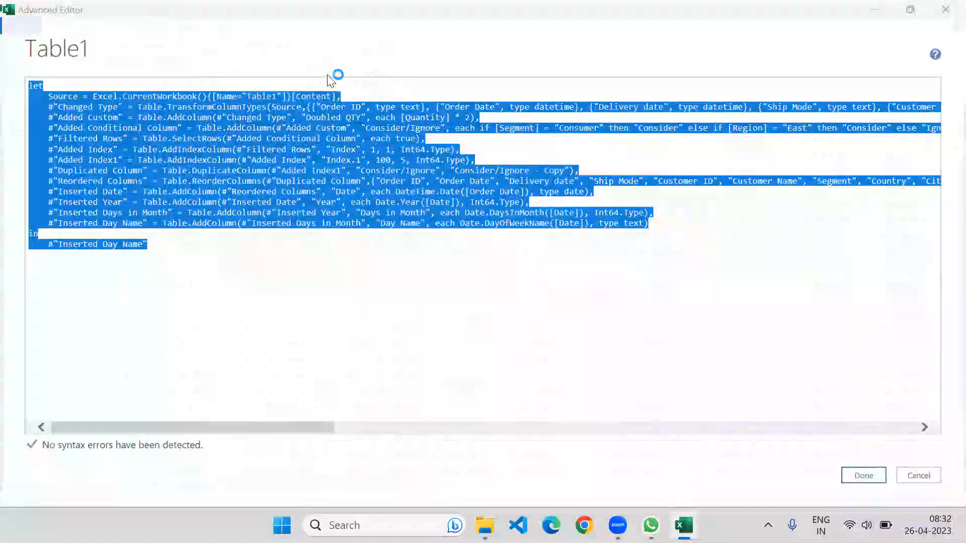
click(143, 247)
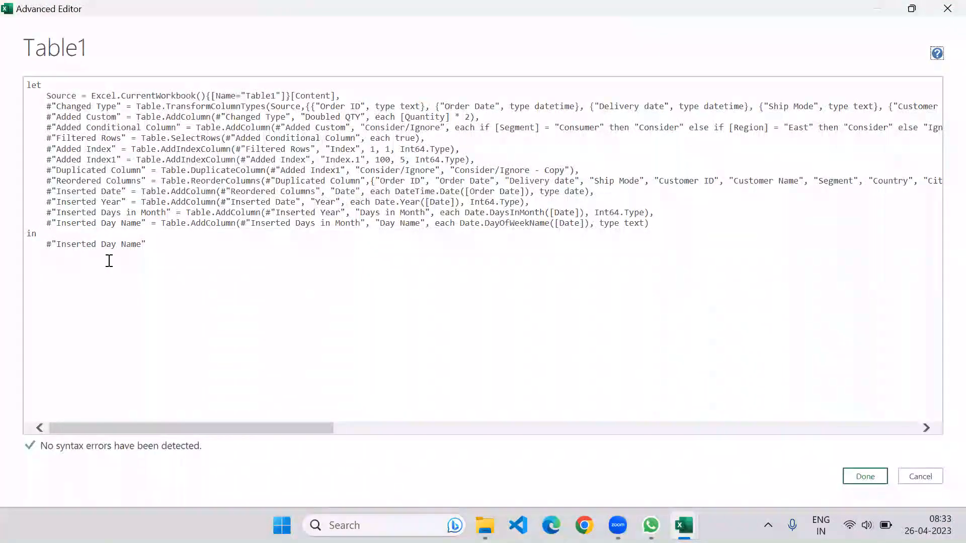
drag(163, 241, 12, 77)
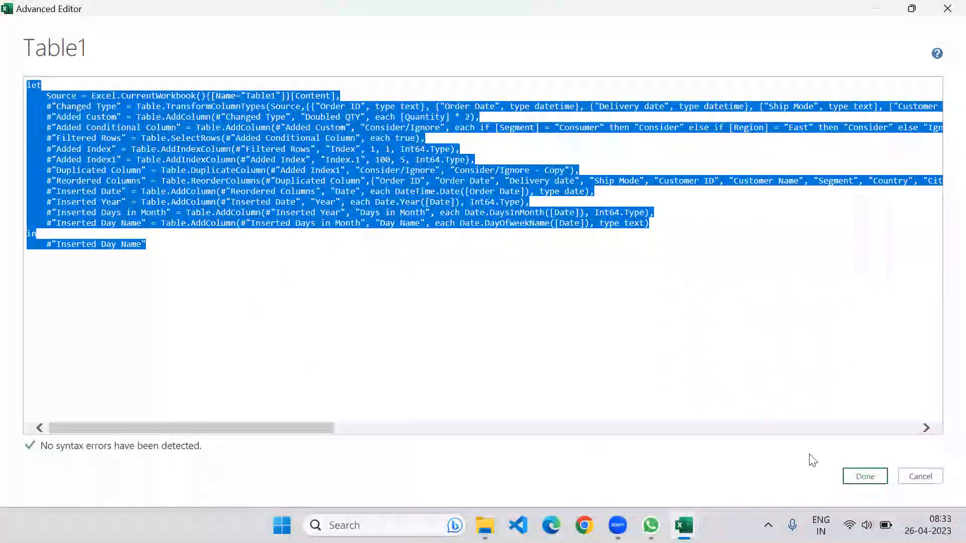
click(855, 479)
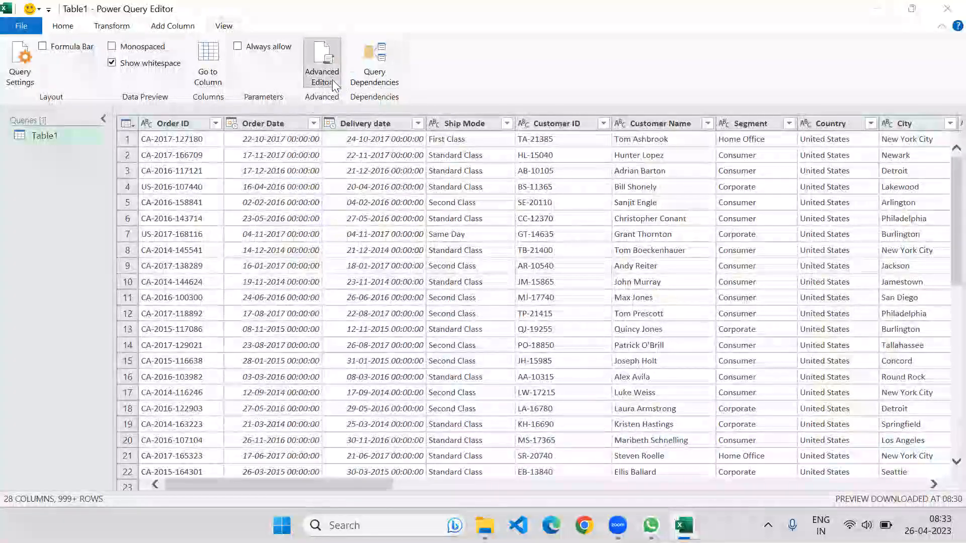
click(330, 76)
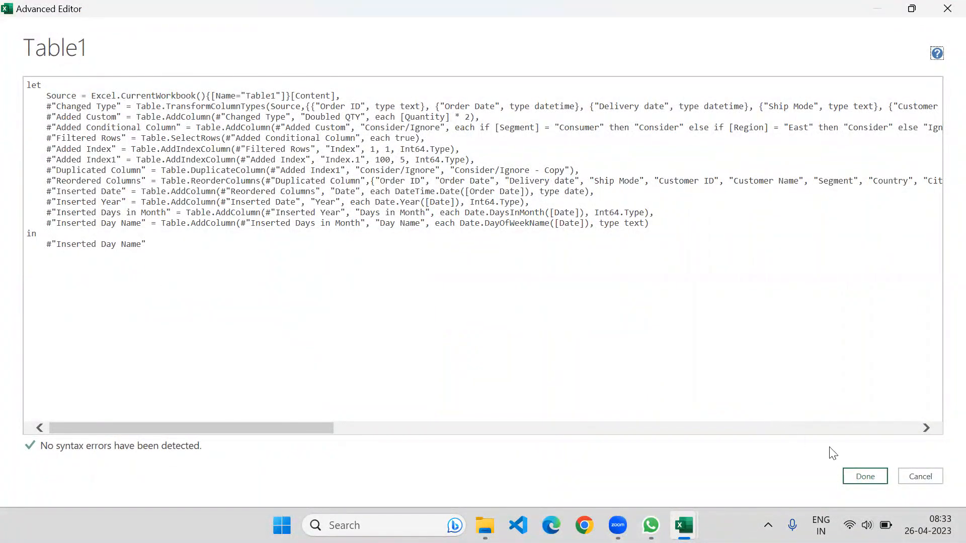
click(915, 481)
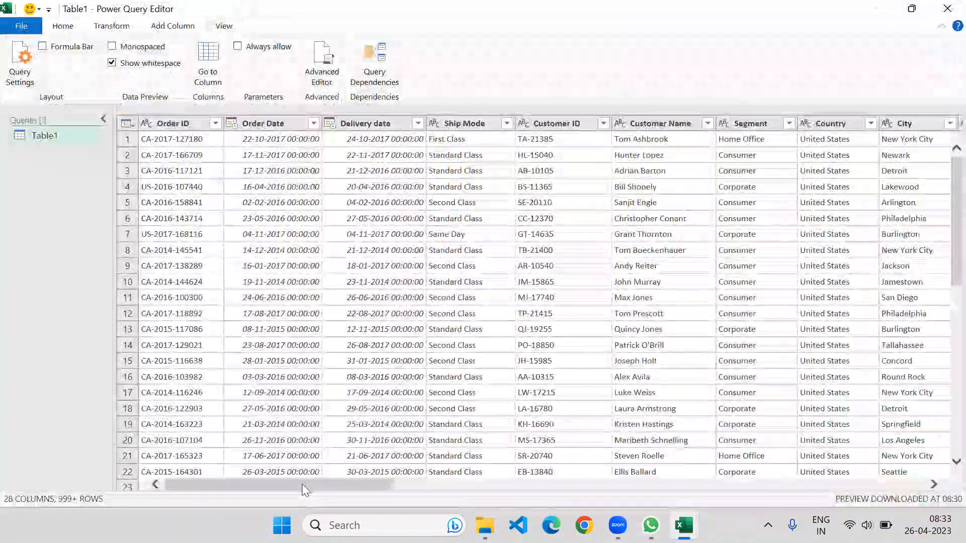
drag(301, 484, 145, 157)
click(165, 29)
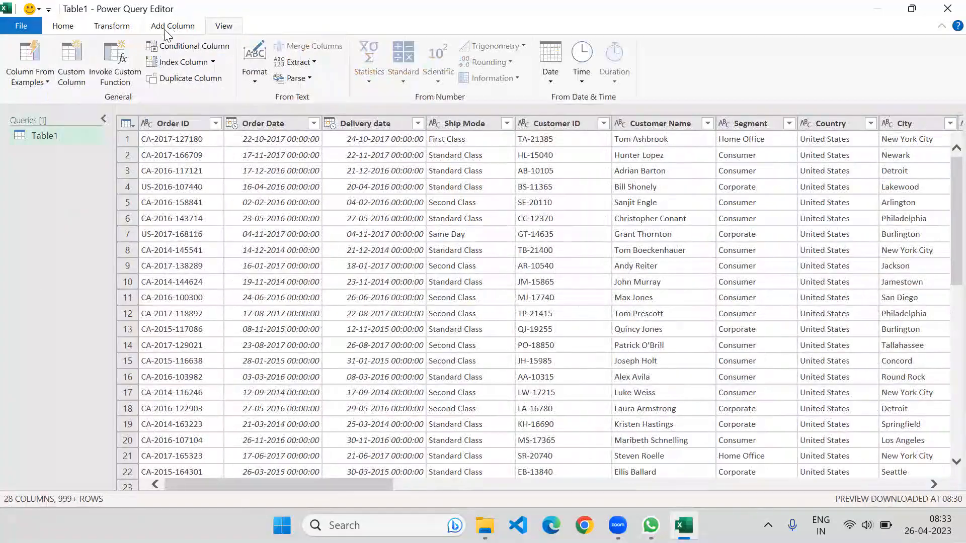
Close the Power Query Editor and load the Table1 query into the workbook with the default Close & Load.
click(117, 27)
click(62, 28)
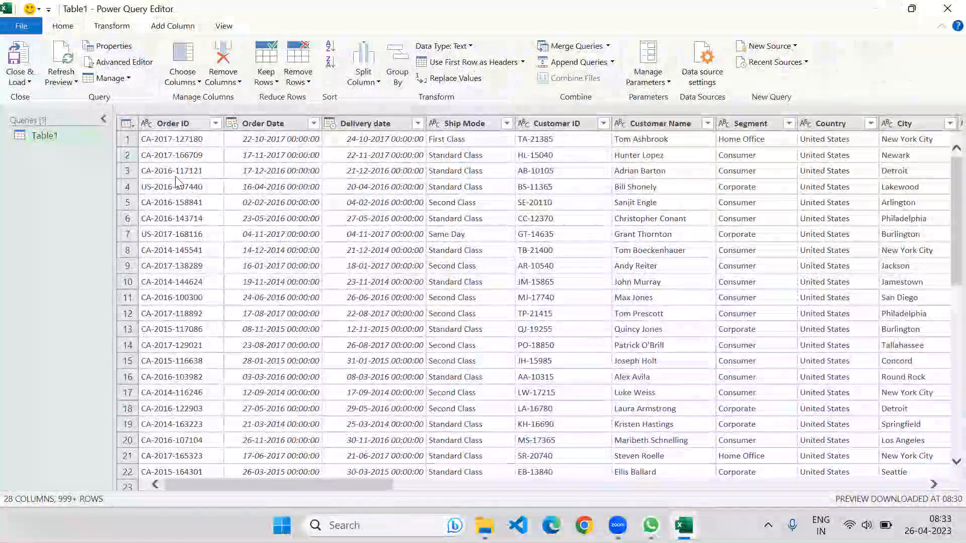
click(21, 82)
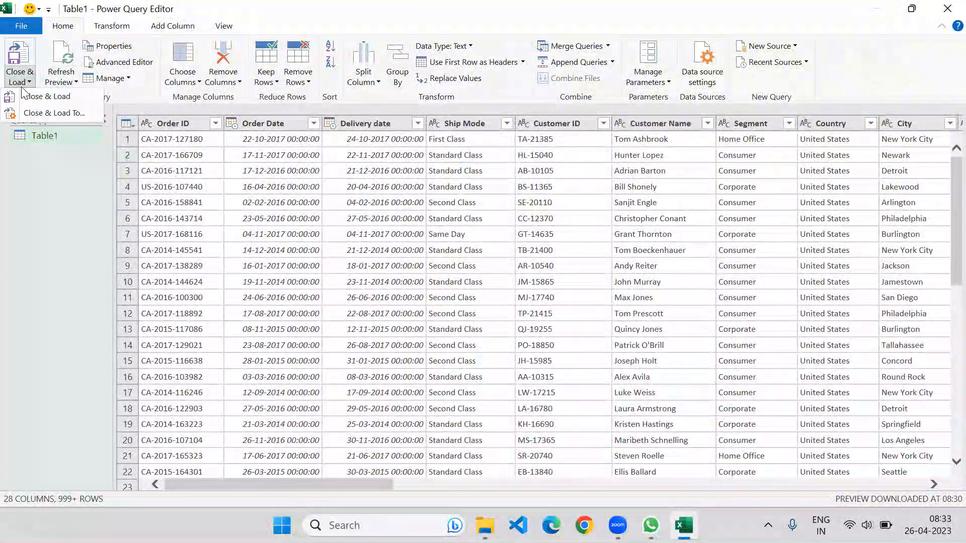
click(47, 97)
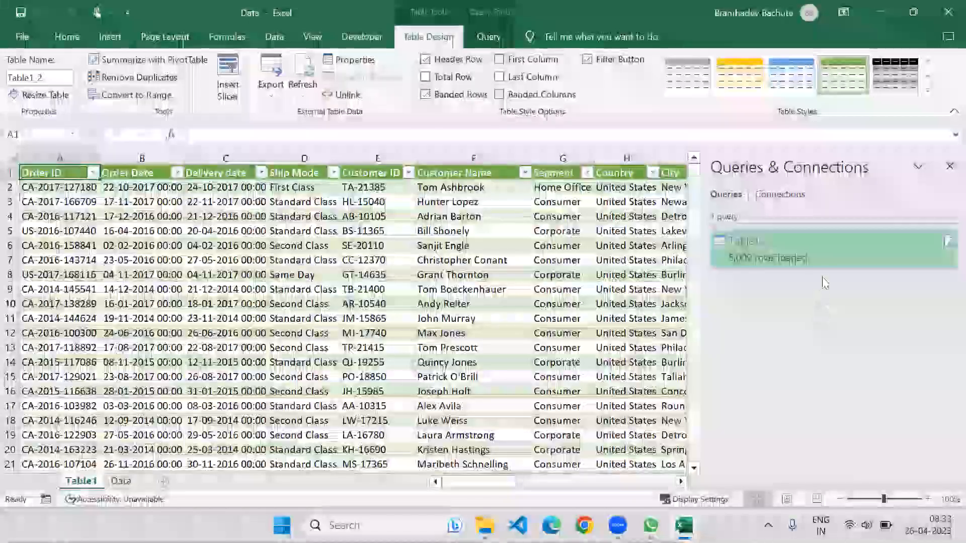
mouse_move(815, 249)
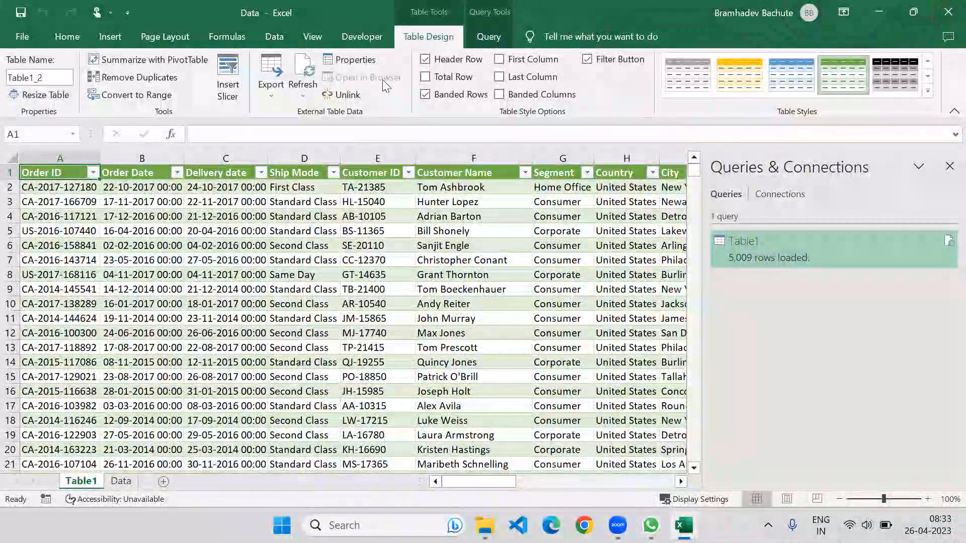
Check the Refresh command for the loaded table, and close the Data.csv workbook without saving the changes.
click(272, 44)
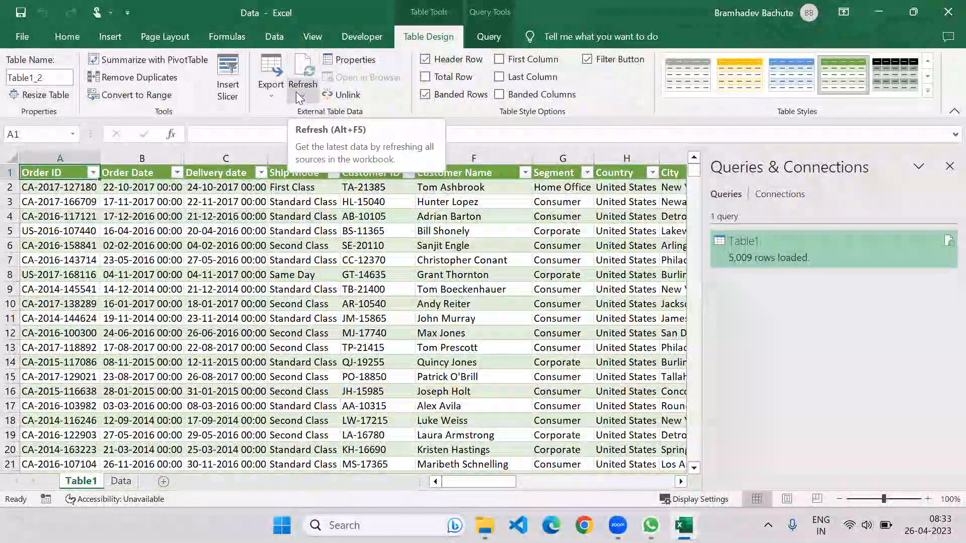
click(300, 97)
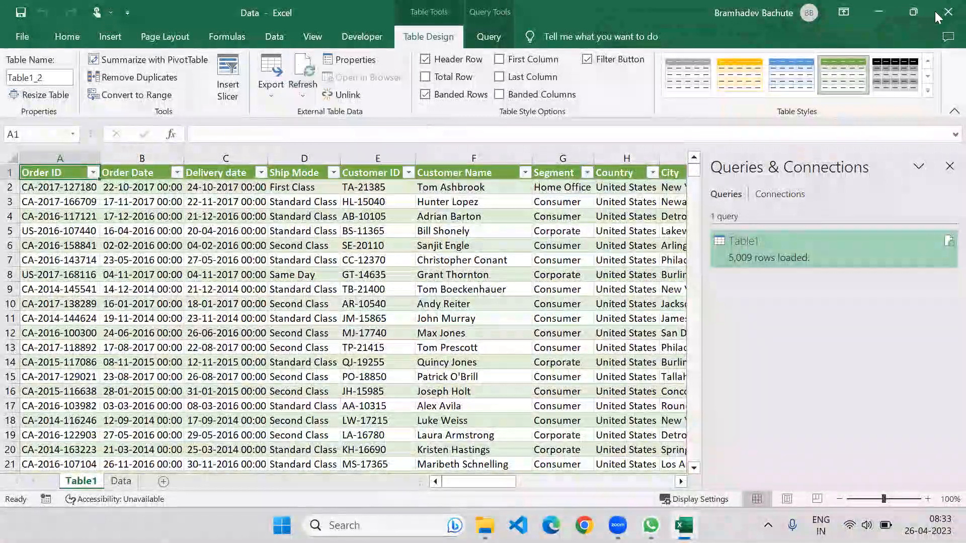
click(945, 13)
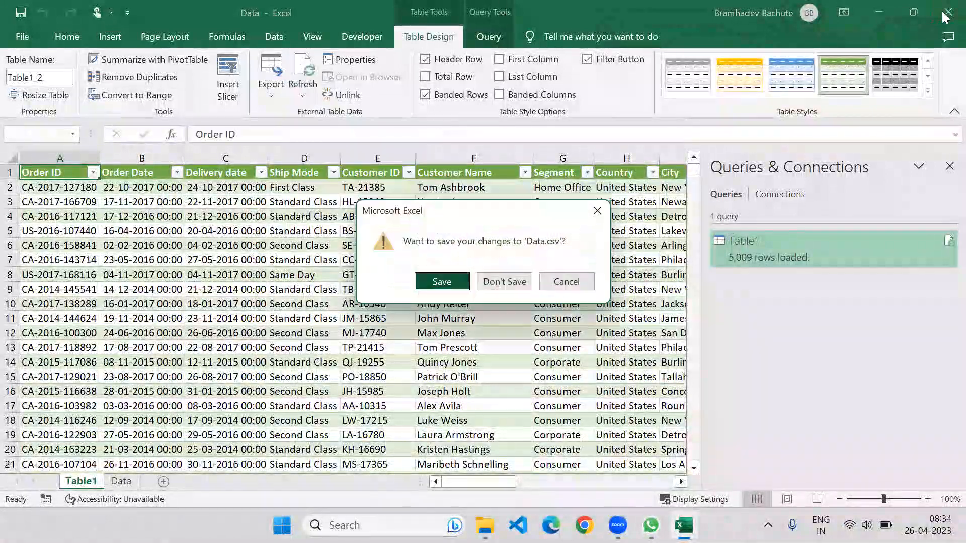
click(518, 281)
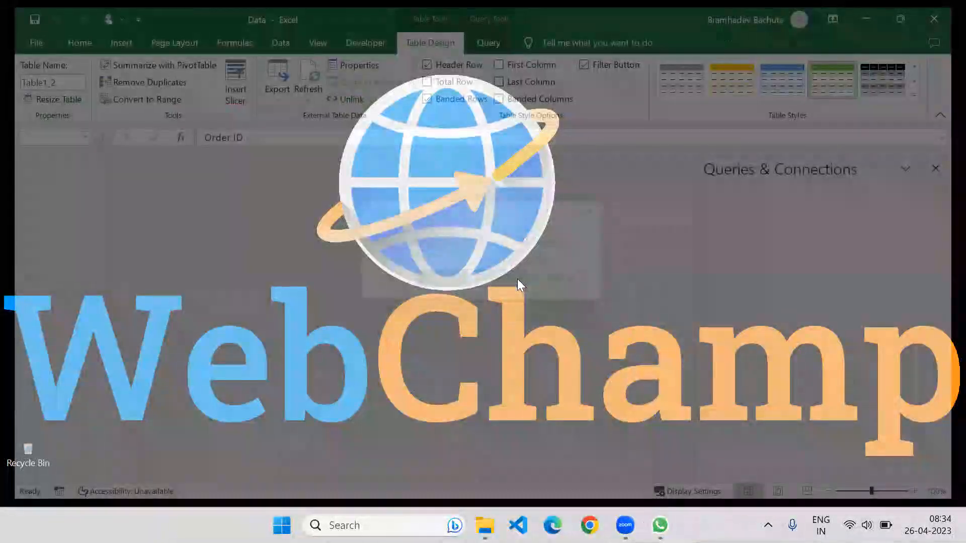